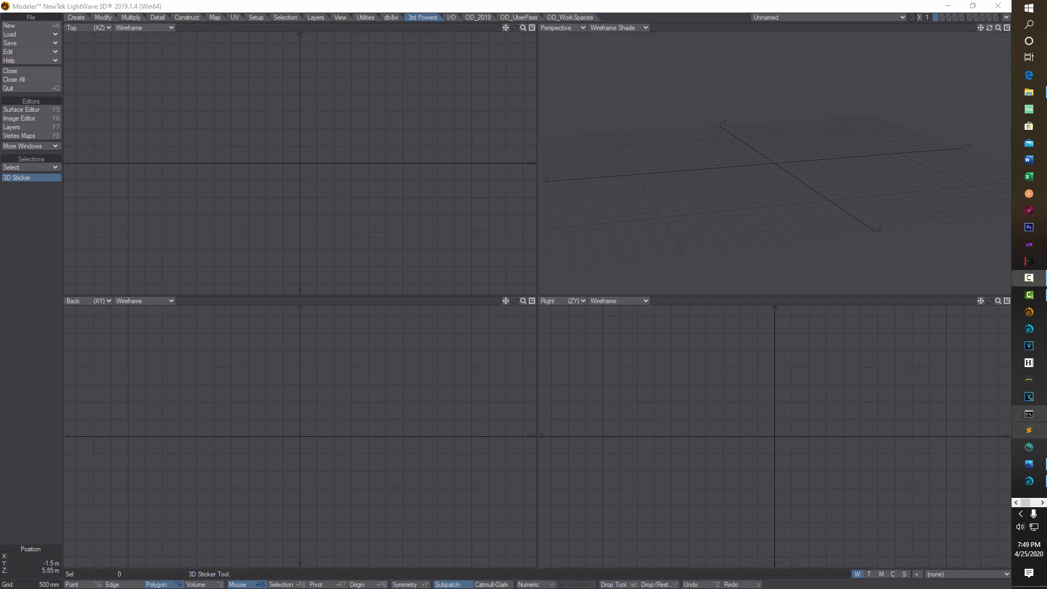
# - Switch to the browser and review the LightWave plug-ins in the 3rd Powers store, including the 3D Sticker description
pyautogui.click(1042, 503)
pyautogui.click(1042, 75)
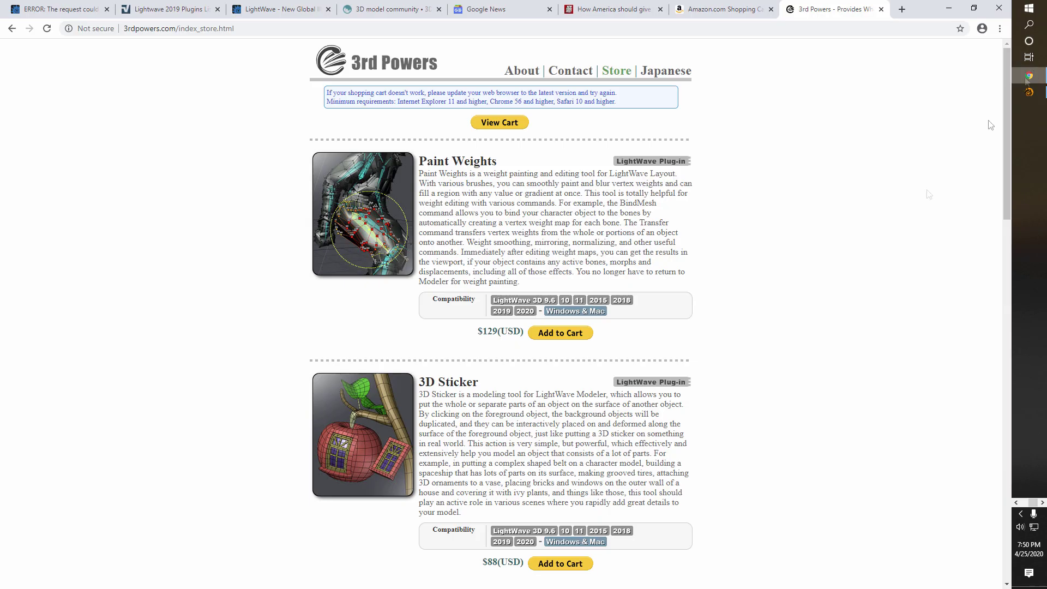
pyautogui.scroll(-3, 713, 350)
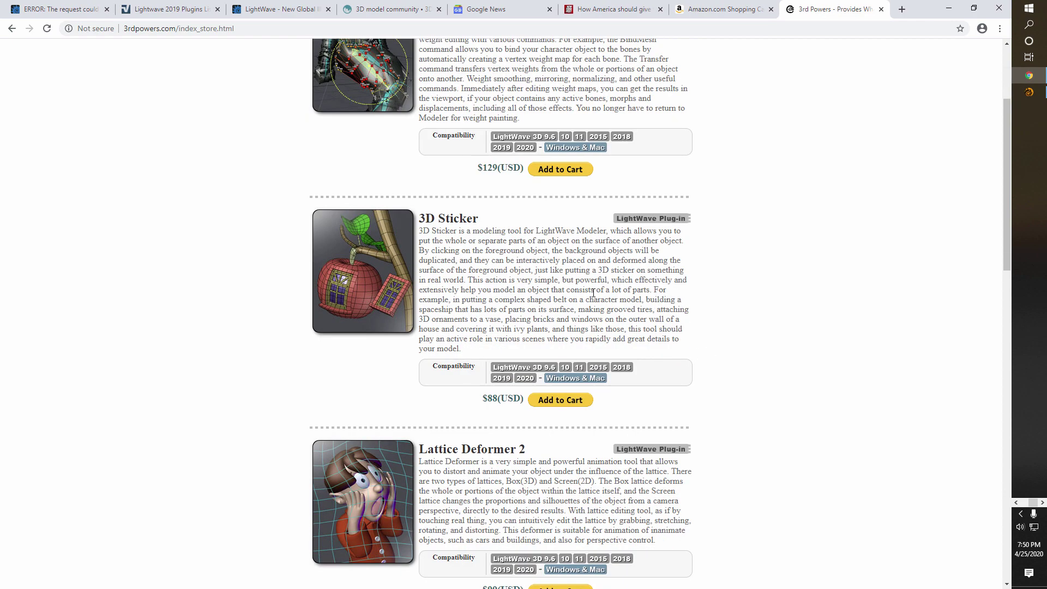
pyautogui.scroll(3, 600, 297)
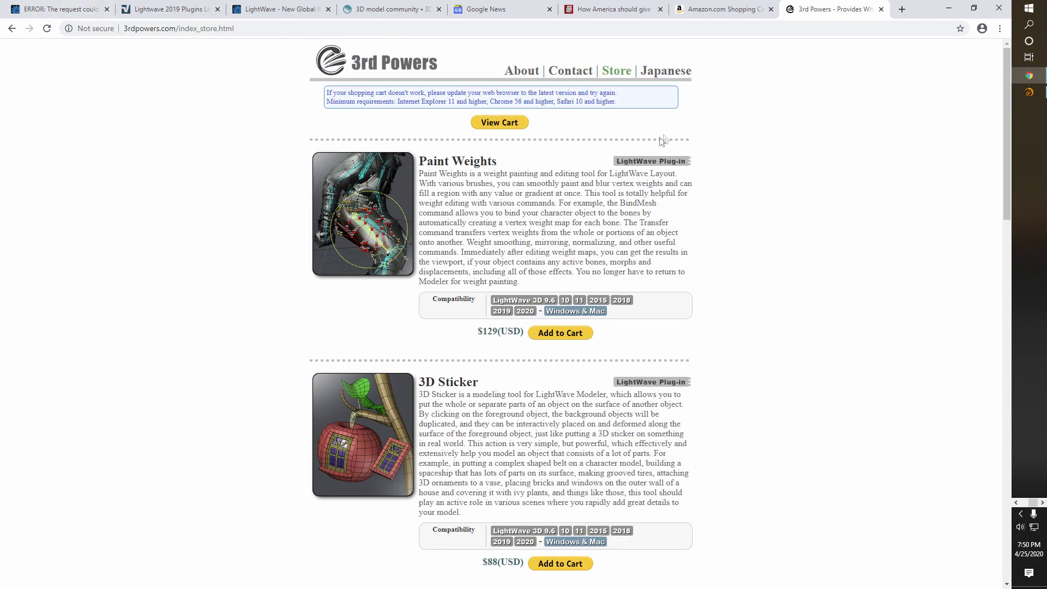
pyautogui.scroll(-2, 677, 128)
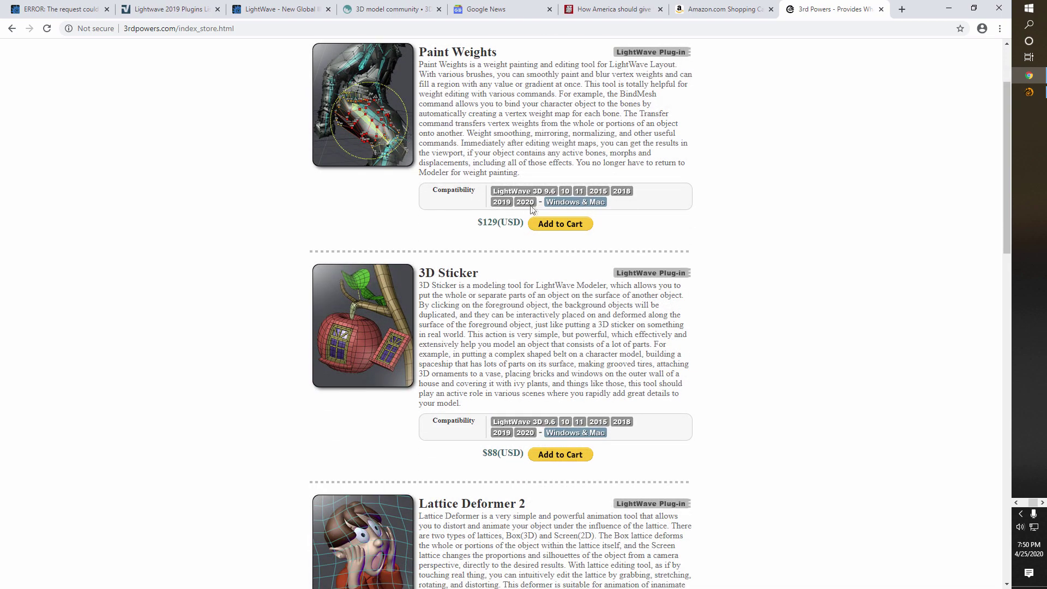
pyautogui.scroll(-4, 527, 209)
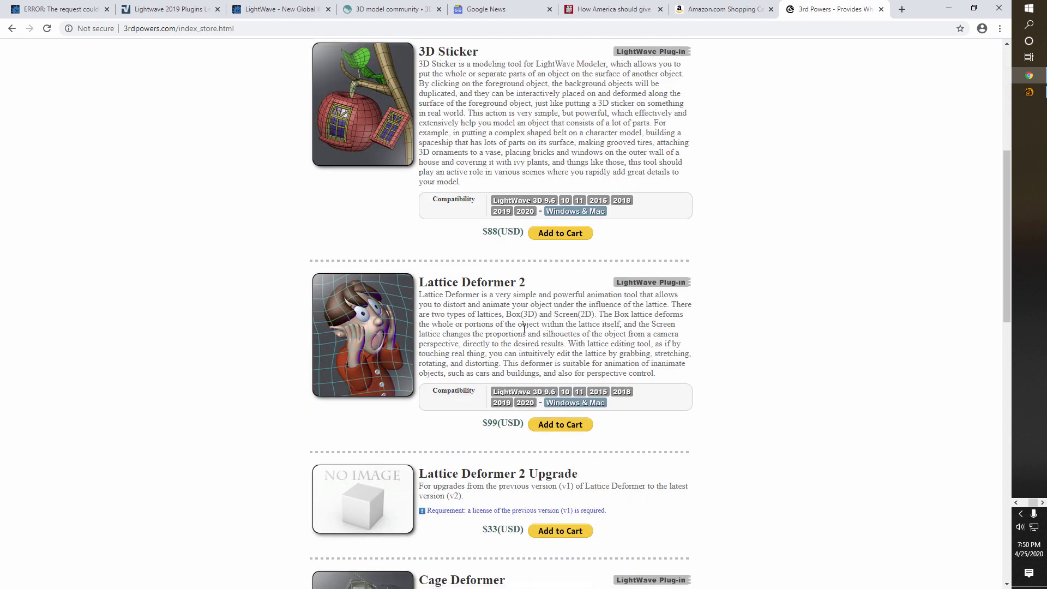
pyautogui.scroll(-2, 525, 328)
pyautogui.scroll(8, 525, 328)
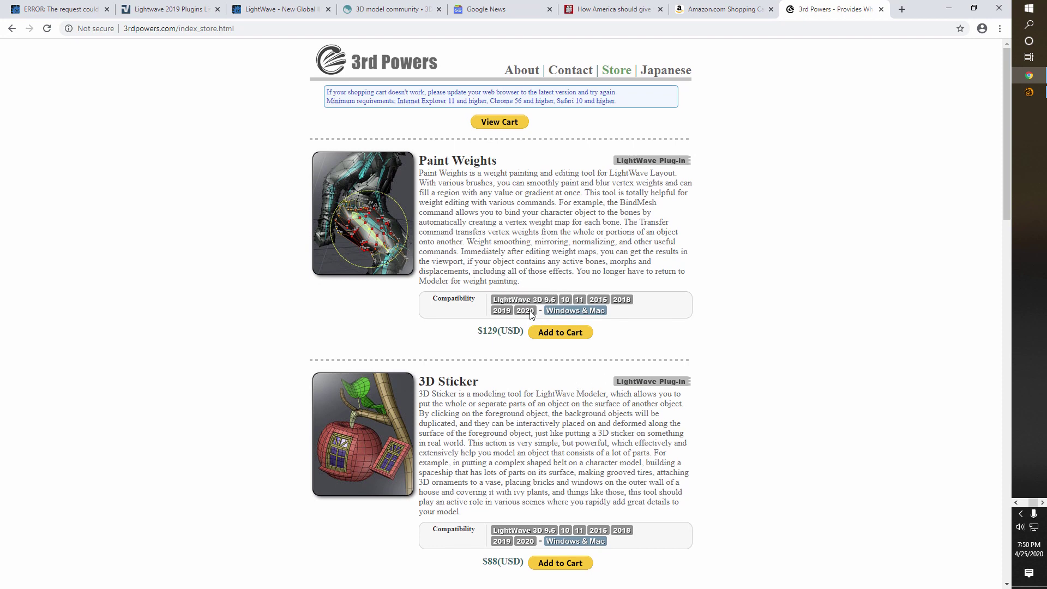
pyautogui.scroll(-2, 493, 375)
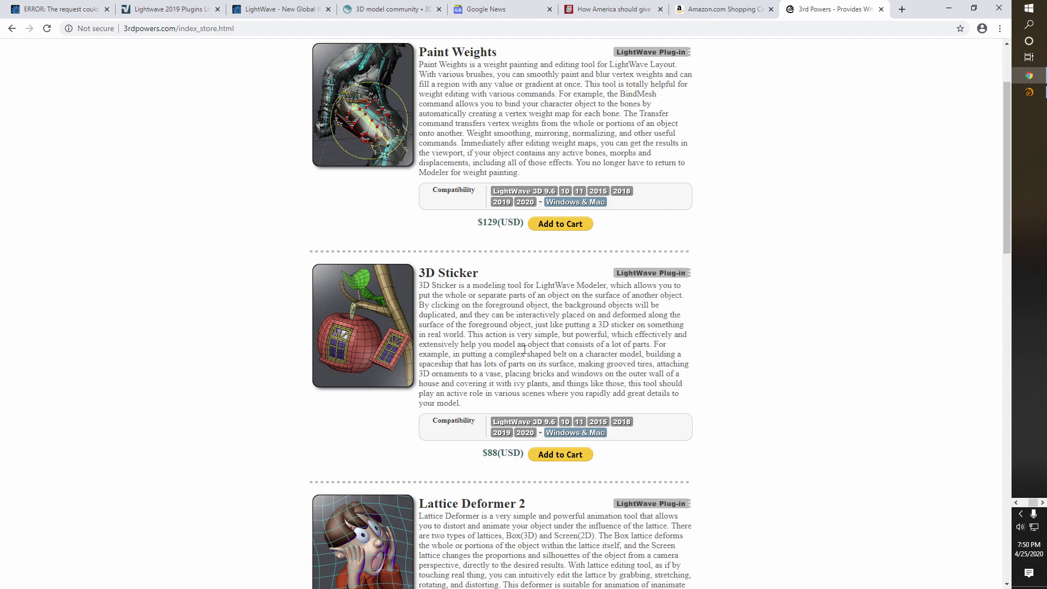
pyautogui.scroll(-3, 578, 338)
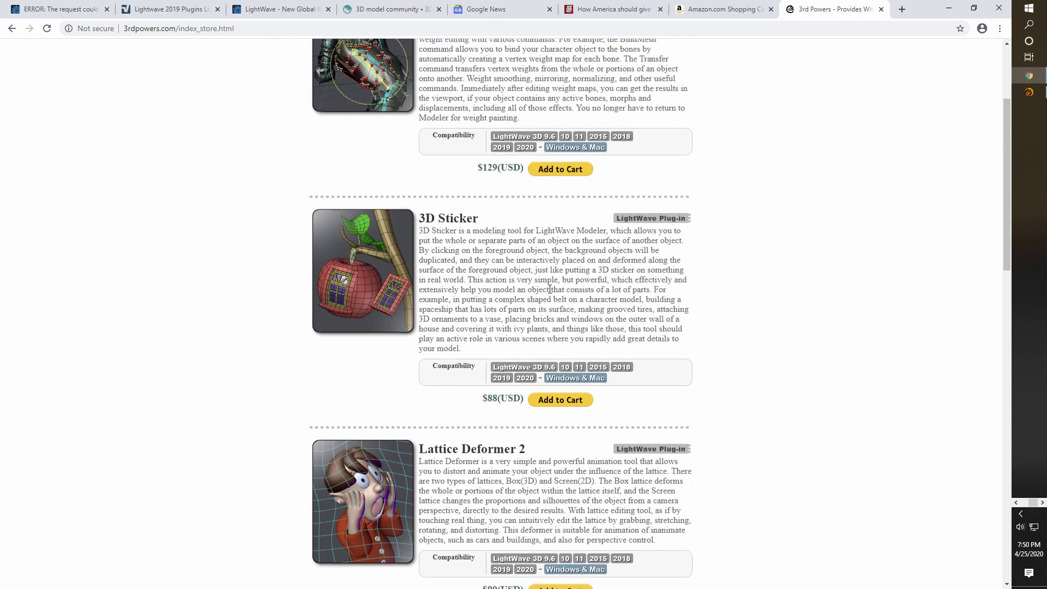
pyautogui.scroll(-1, 508, 313)
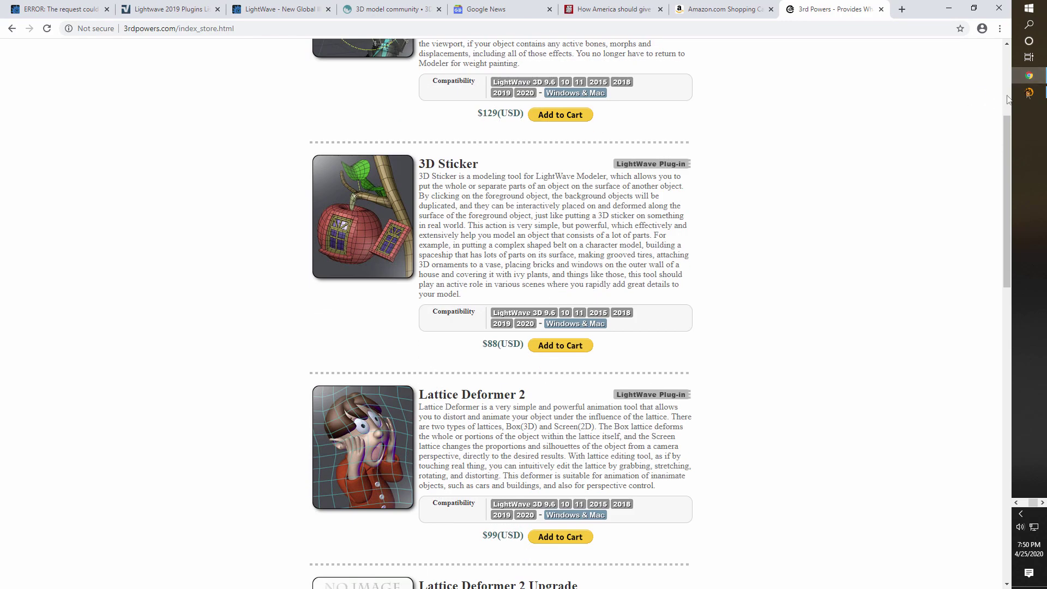
# - Switch back to LightWave Modeler and draw a ball with radii of about 1.55 m in X, 1.25 m in Y and 1.15 m in Z
pyautogui.click(1035, 93)
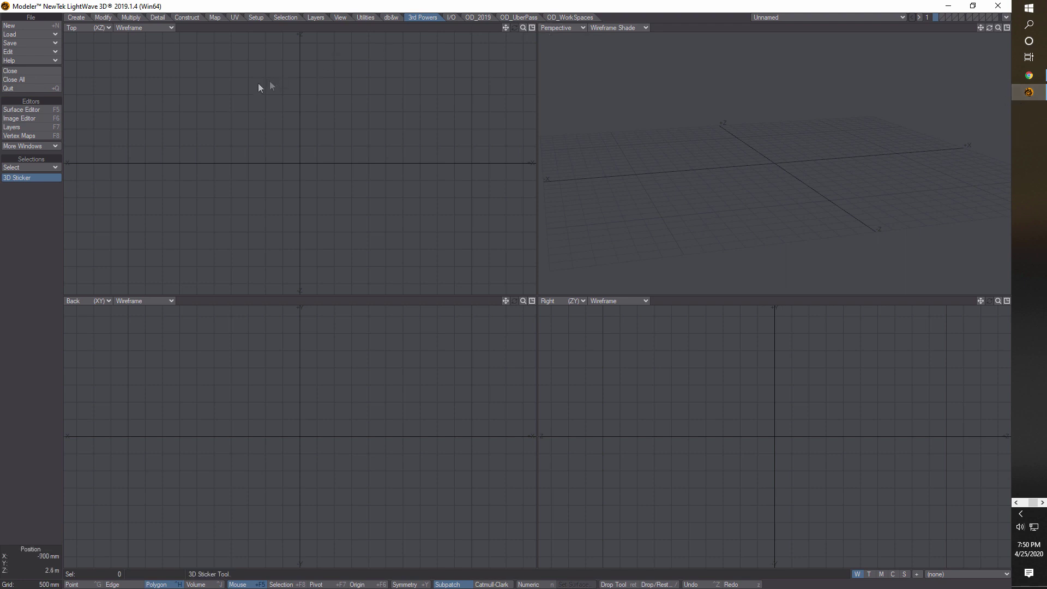
pyautogui.click(79, 18)
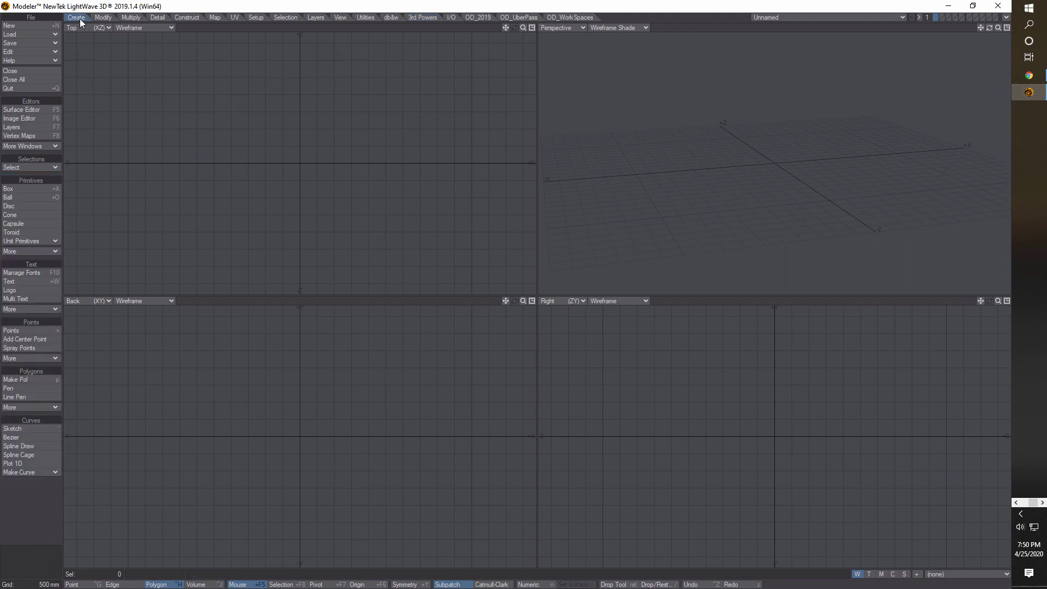
pyautogui.click(24, 197)
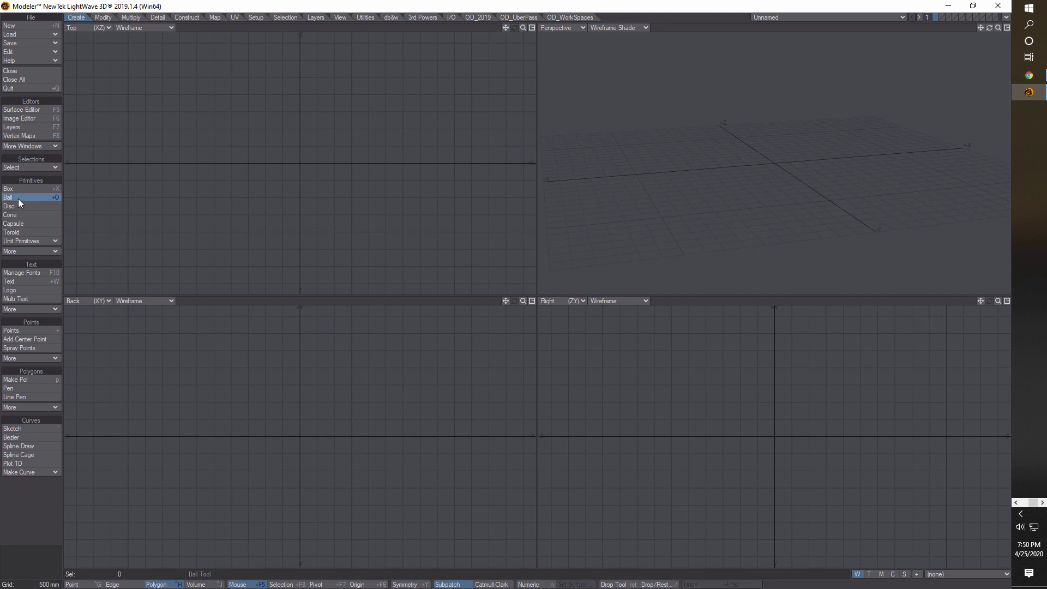
pyautogui.moveTo(255, 122); pyautogui.dragTo(309, 162)
pyautogui.moveTo(822, 436); pyautogui.dragTo(817, 390)
# - Set the ball's Y and Z radii to 1.55 m so that it is a true sphere
pyautogui.press('n')
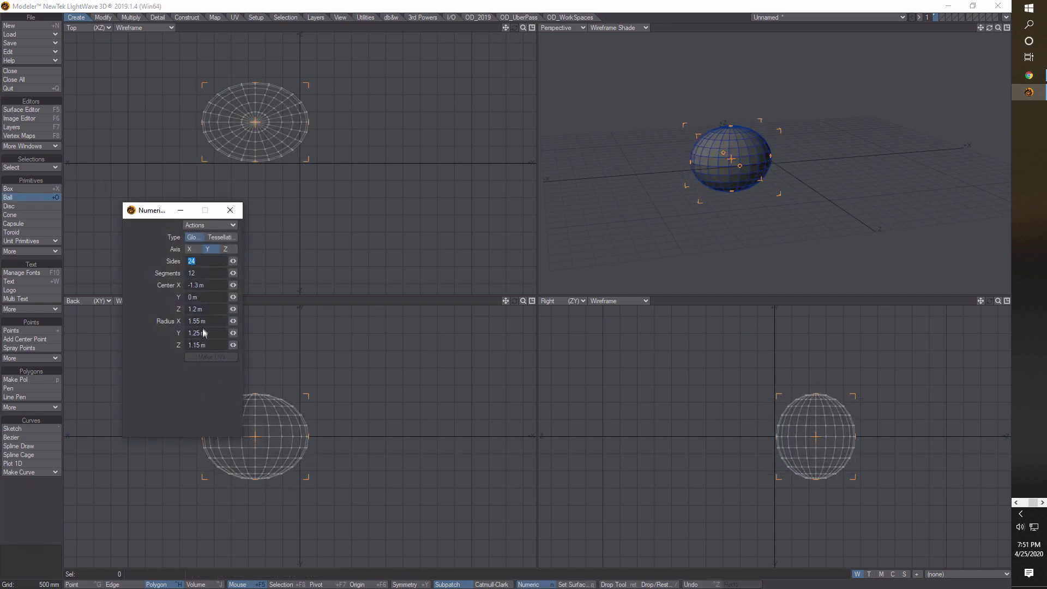
pyautogui.click(205, 333)
pyautogui.moveTo(219, 333); pyautogui.dragTo(141, 334)
pyautogui.write('1.55')
pyautogui.press('Tab')
pyautogui.write('1')
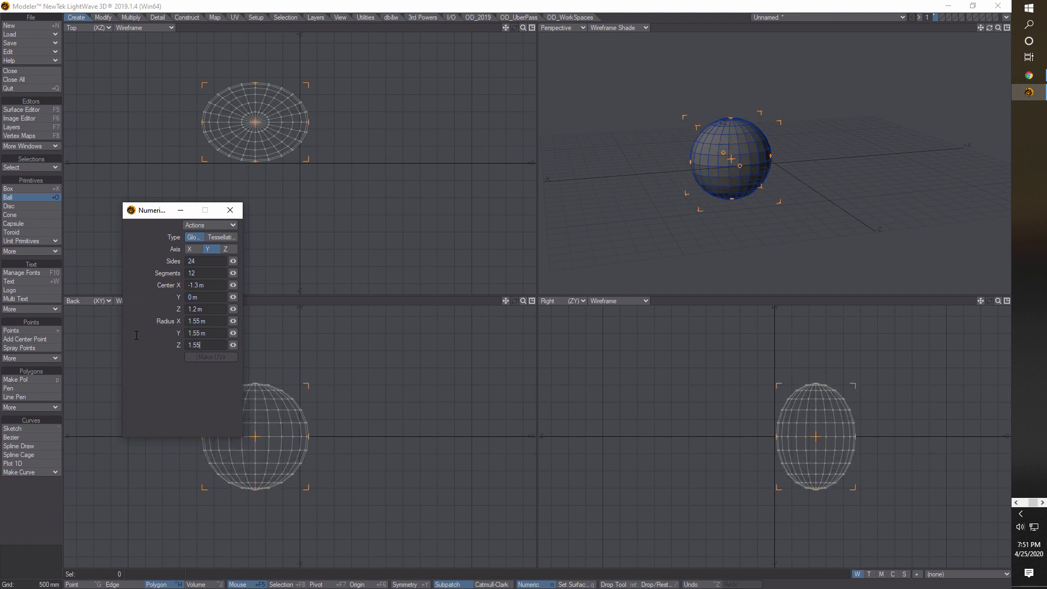
pyautogui.write('.55')
pyautogui.press('Return')
pyautogui.click(230, 210)
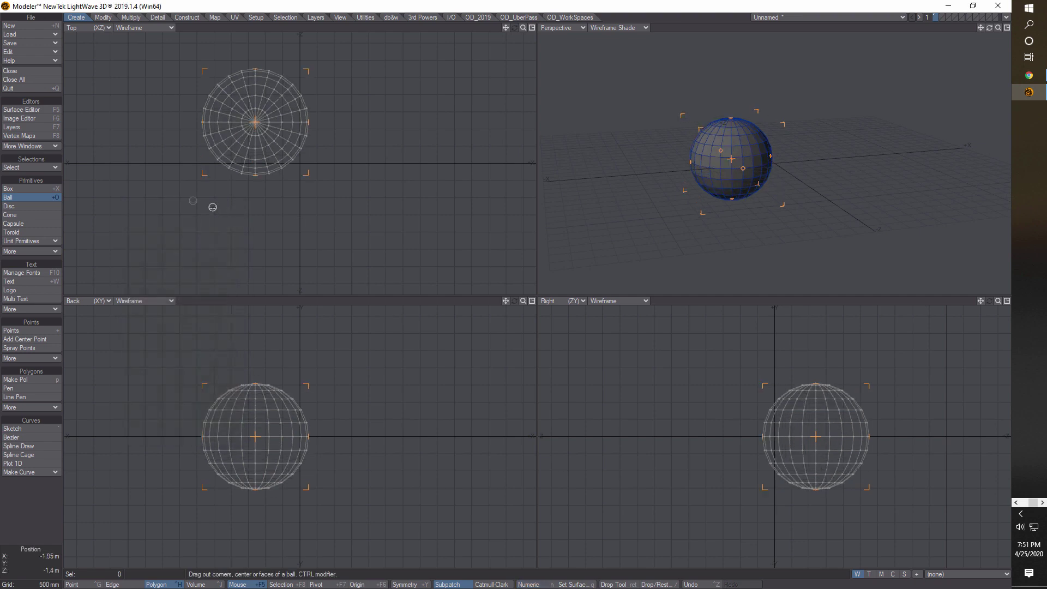
# - Enable smoothing on the ball's Default surface and centre the finished ball at the origin
pyautogui.click(22, 110)
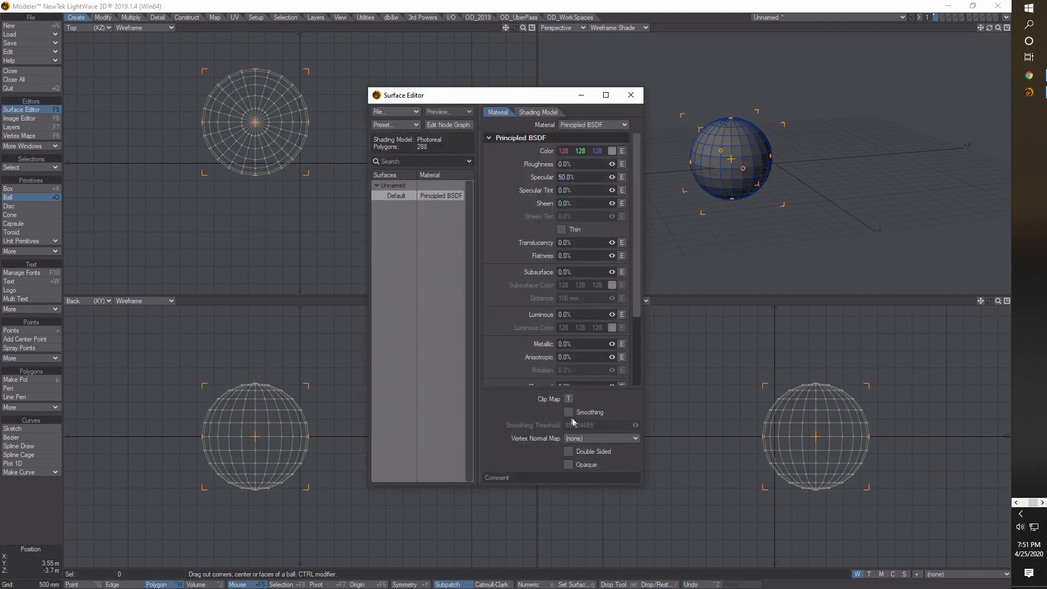
pyautogui.click(636, 97)
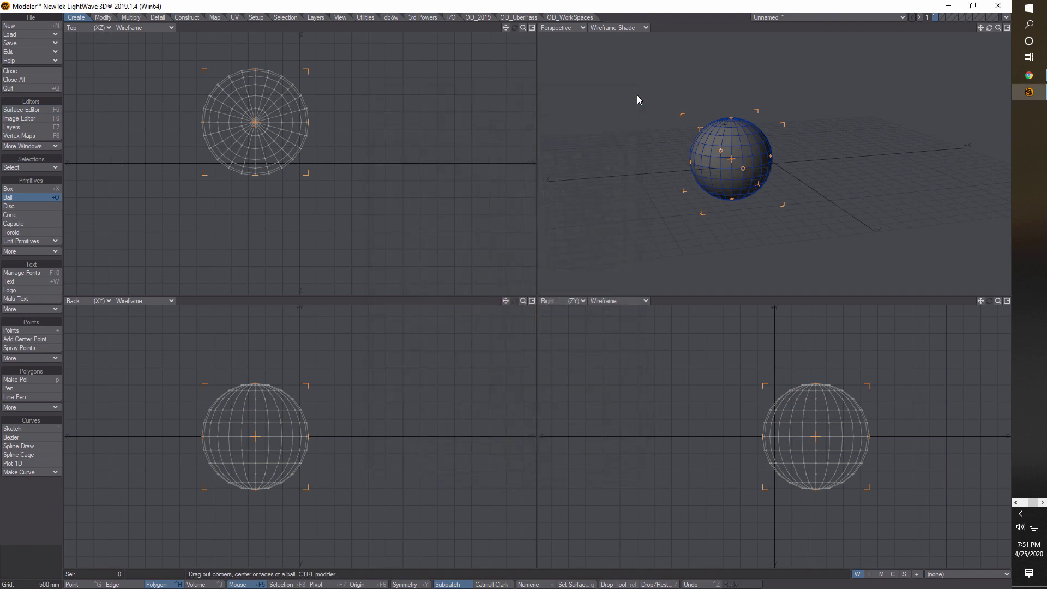
pyautogui.press('space')
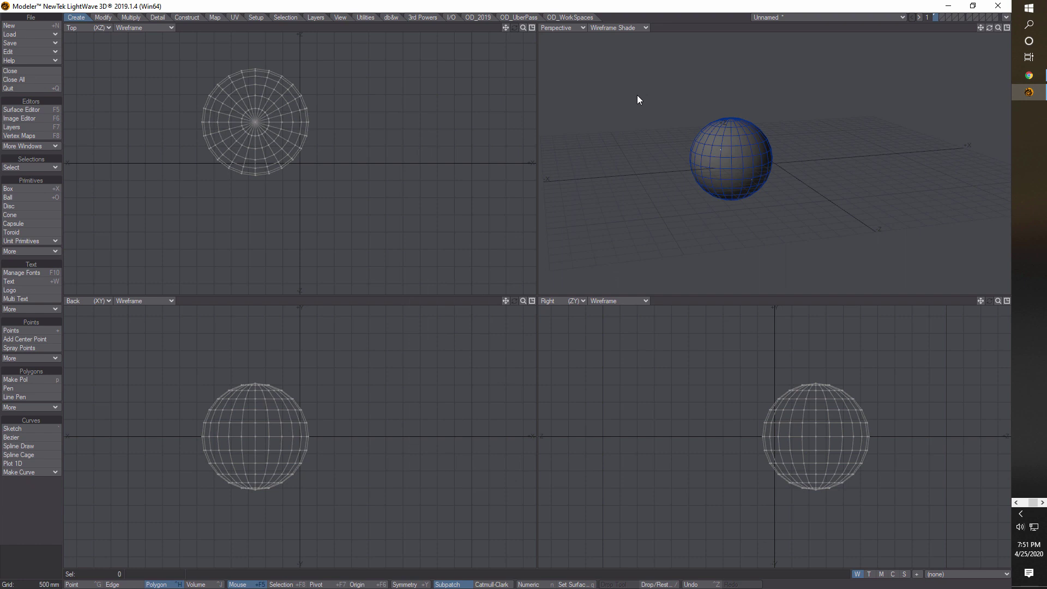
pyautogui.press('F2')
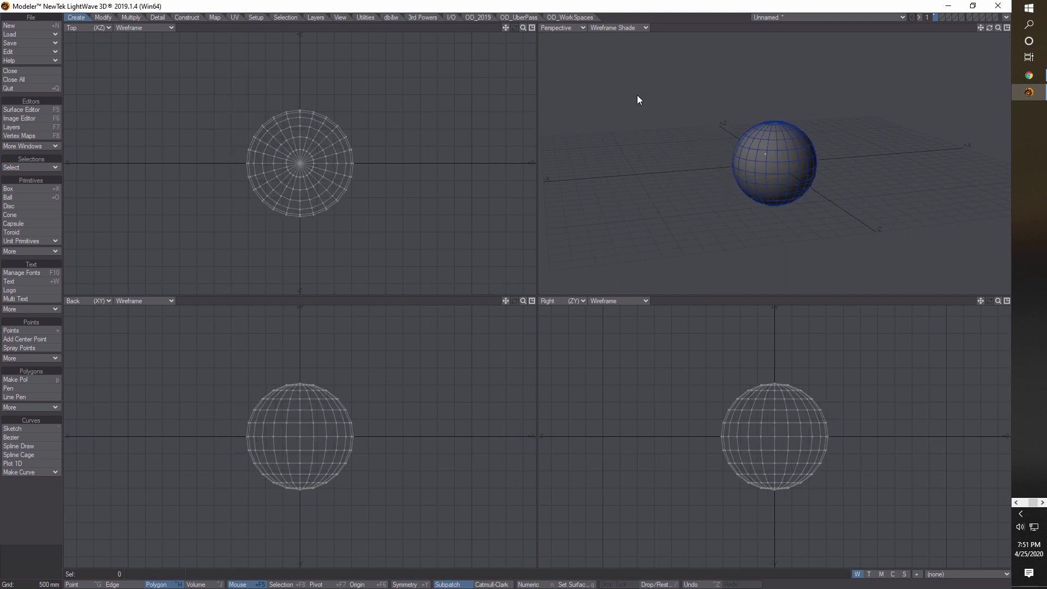
# - Create an upright capsule about 2 m long with a radius of about 0.5 m in the empty second layer
pyautogui.click(942, 18)
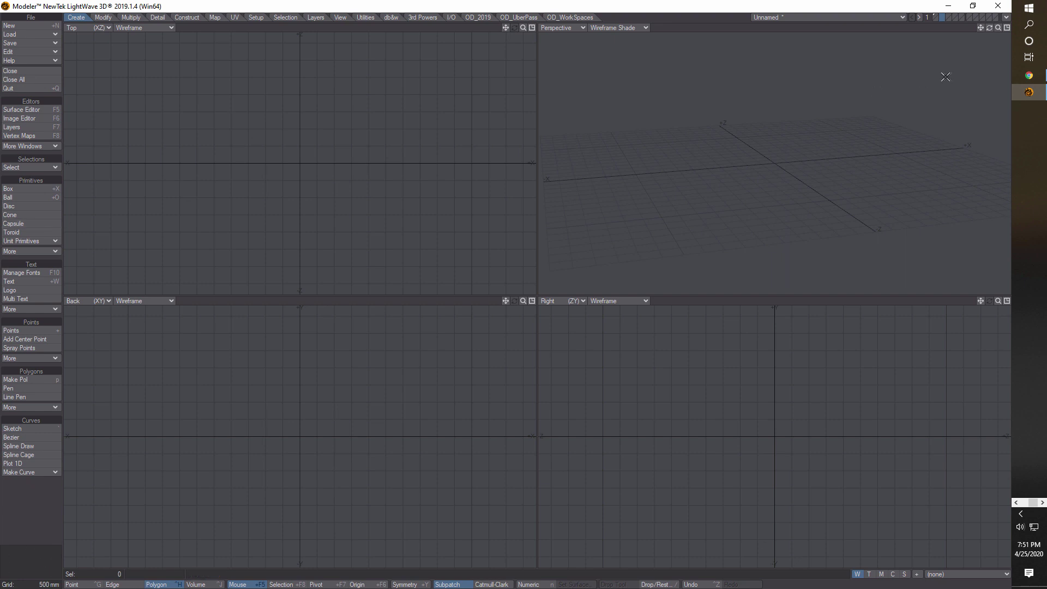
pyautogui.click(936, 17)
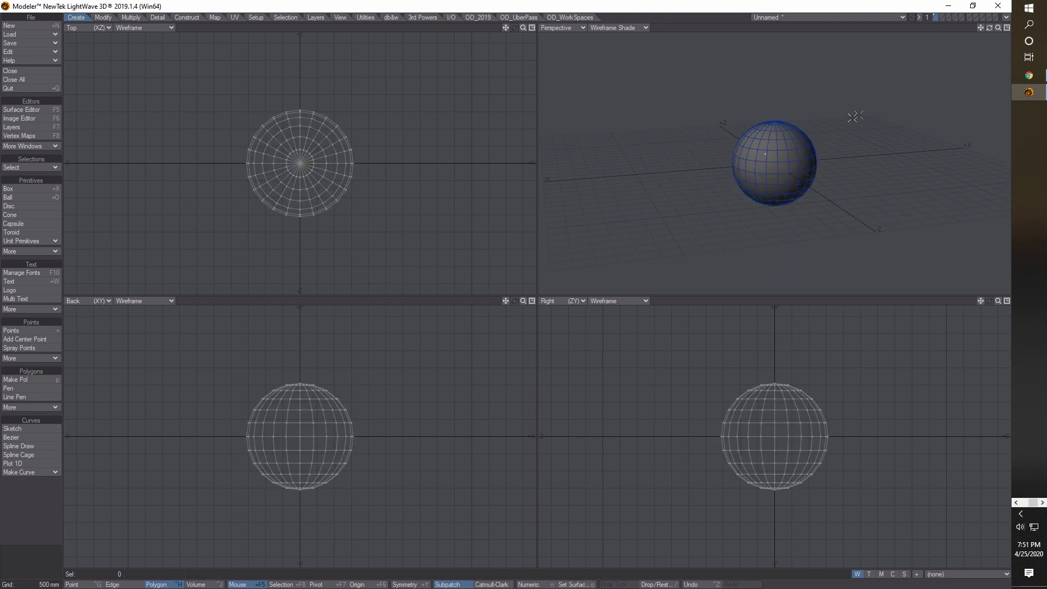
pyautogui.click(944, 18)
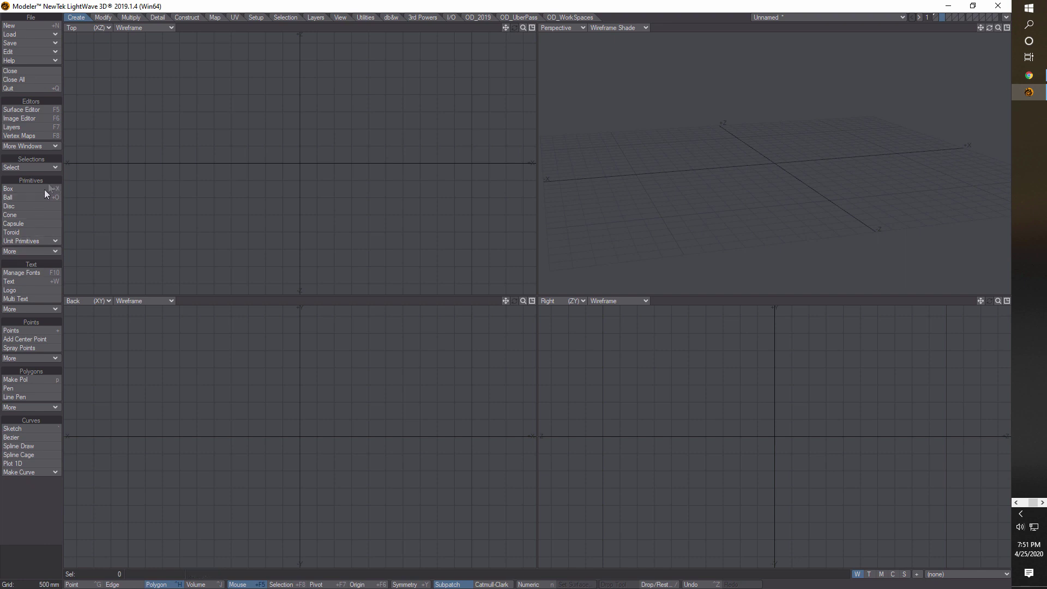
pyautogui.click(28, 224)
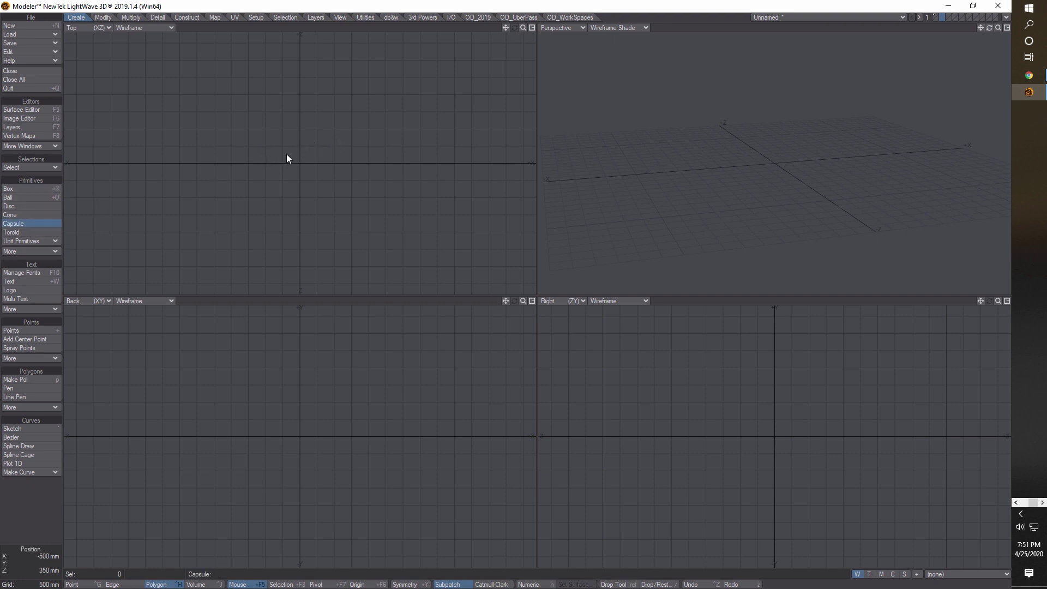
pyautogui.moveTo(286, 154); pyautogui.dragTo(306, 168)
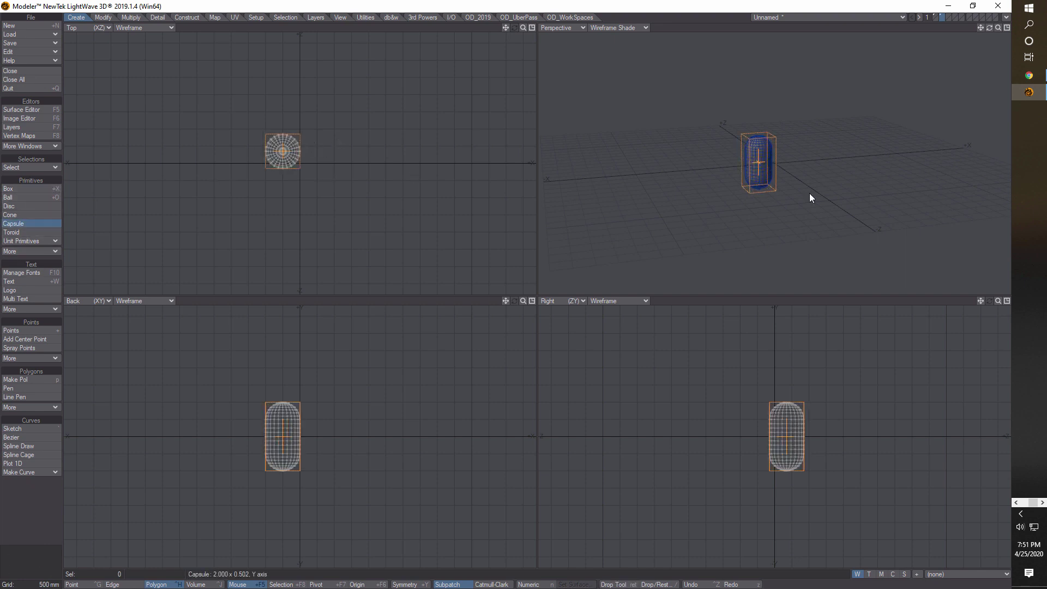
pyautogui.press('Return')
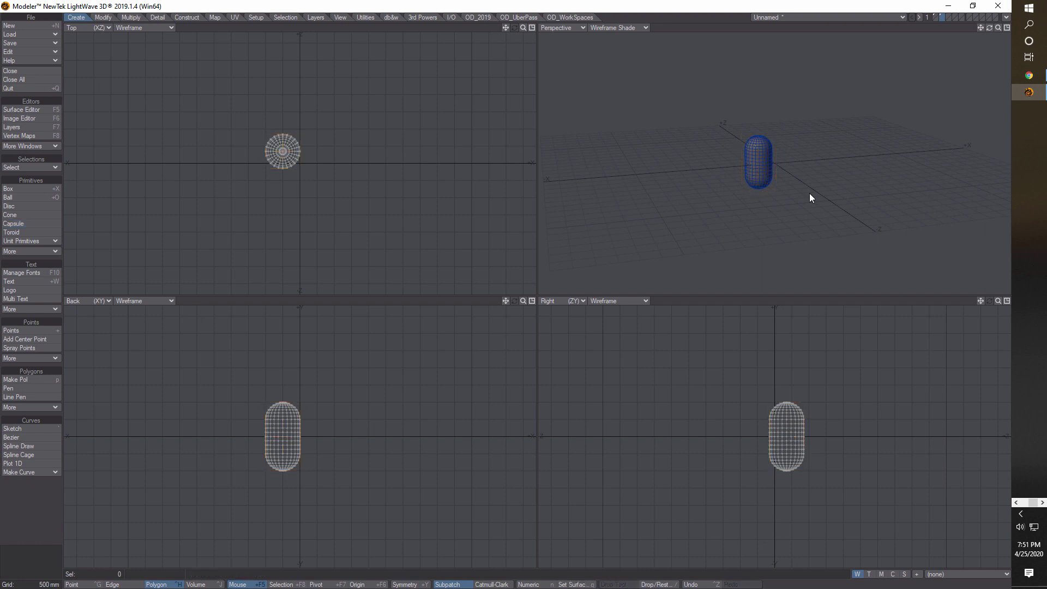
# - Delete all polygons of the capsule's lower half to leave an open-bottomed dome
pyautogui.press('a')
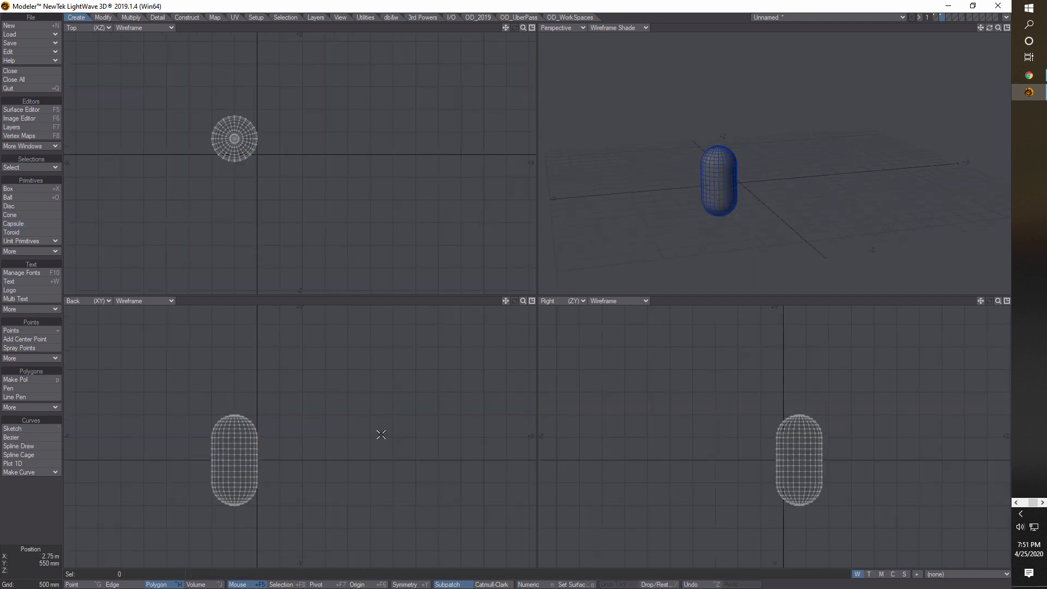
pyautogui.press('a')
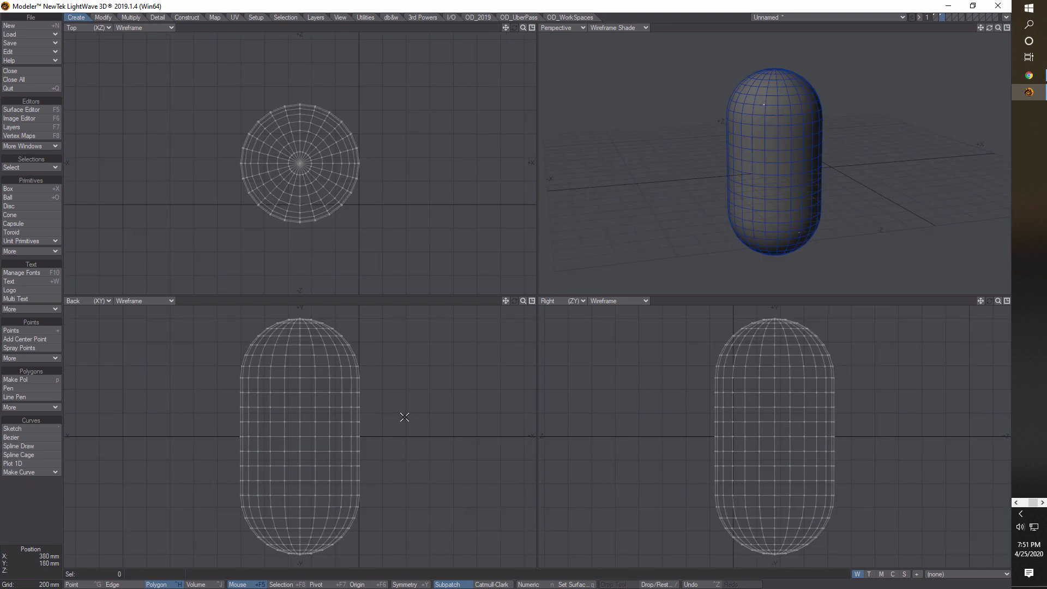
pyautogui.moveTo(406, 417)
pyautogui.mouseDown(button='right')
pyautogui.moveTo(202, 426)
pyautogui.moveTo(358, 564)
pyautogui.moveTo(398, 416)
pyautogui.mouseUp(button='right')
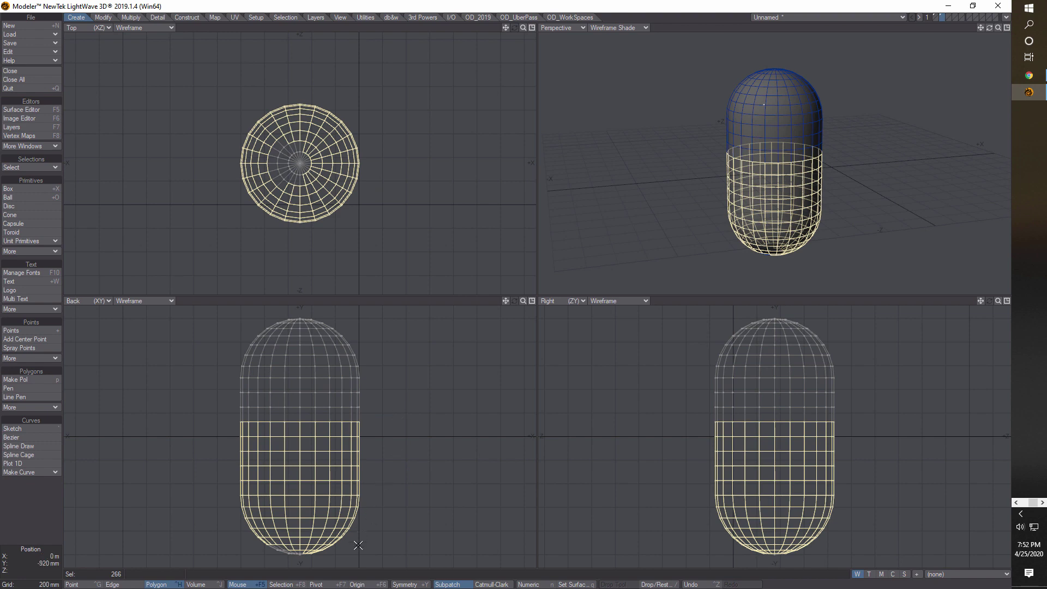
pyautogui.moveTo(358, 545)
pyautogui.mouseDown(button='right')
pyautogui.moveTo(293, 531)
pyautogui.moveTo(327, 567)
pyautogui.moveTo(349, 526)
pyautogui.mouseUp(button='right')
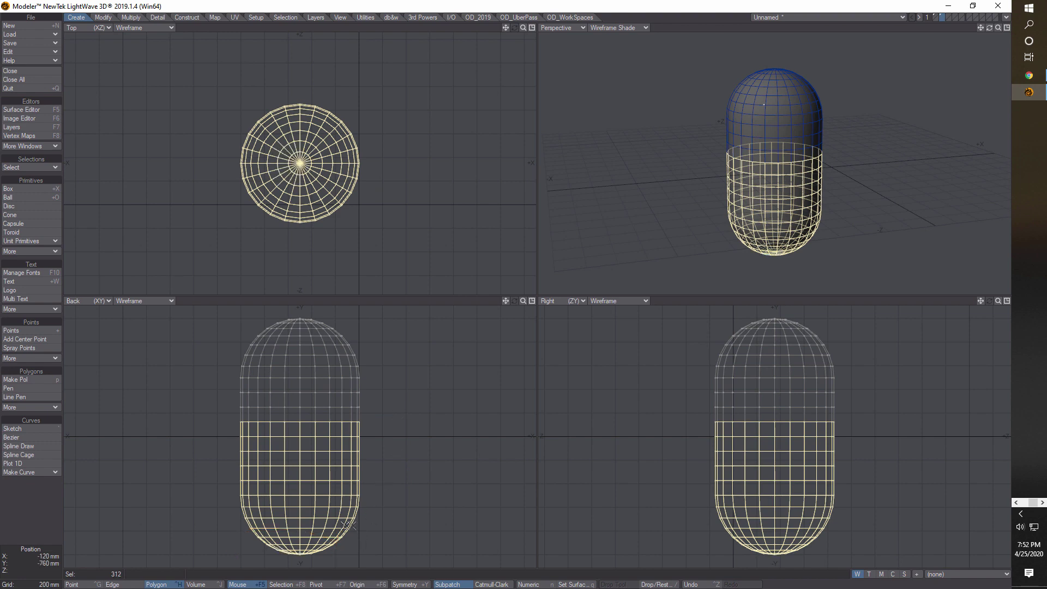
pyautogui.press('Delete')
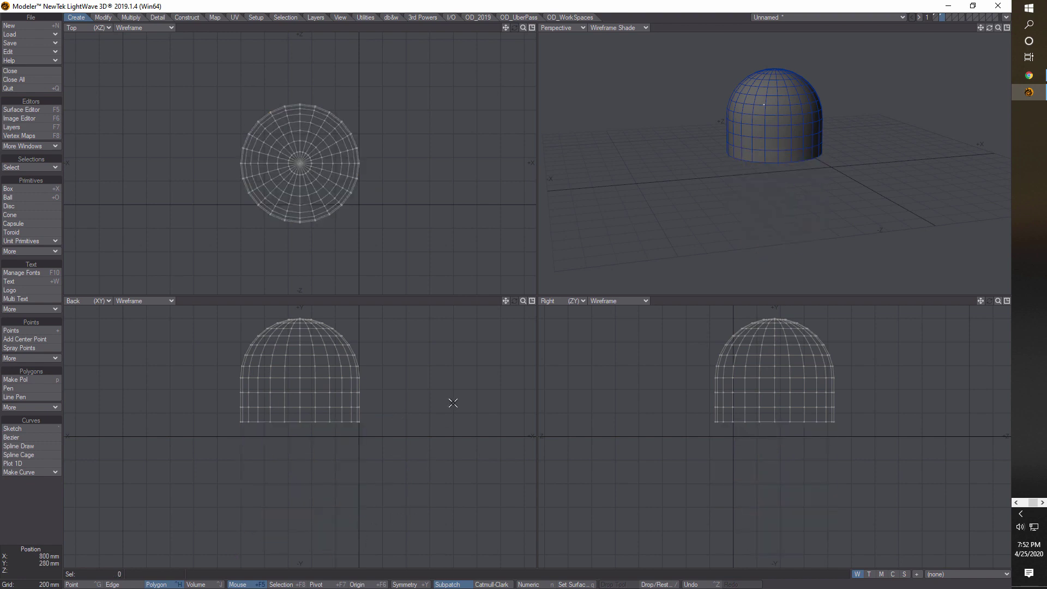
# - Close the dome's open bottom with a single polygon made from its rim points
pyautogui.click(90, 585)
pyautogui.moveTo(371, 418)
pyautogui.mouseDown(button='right')
pyautogui.moveTo(207, 416)
pyautogui.moveTo(382, 437)
pyautogui.moveTo(394, 396)
pyautogui.mouseUp(button='right')
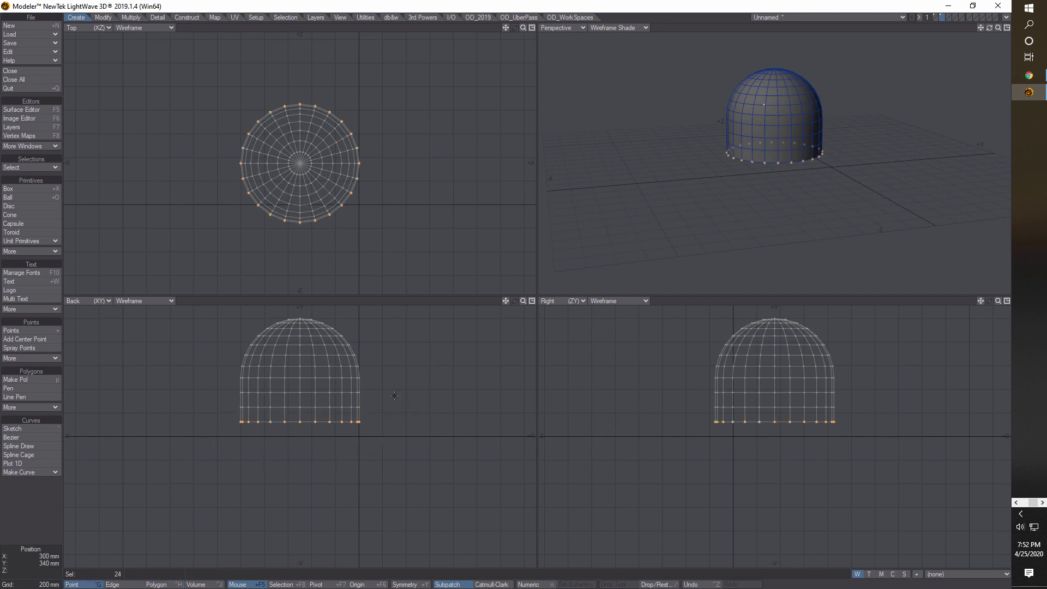
pyautogui.moveTo(990, 28)
pyautogui.mouseDown()
pyautogui.moveTo(971, 39)
pyautogui.moveTo(982, 34)
pyautogui.mouseUp()
pyautogui.press('p')
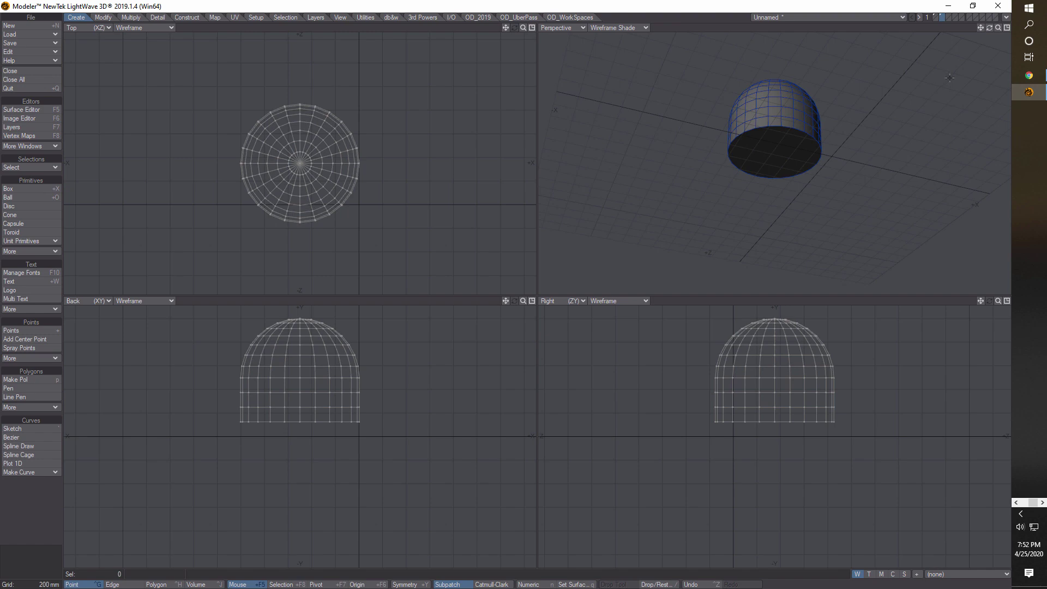
pyautogui.press('space')
pyautogui.press('space')
pyautogui.click(786, 158)
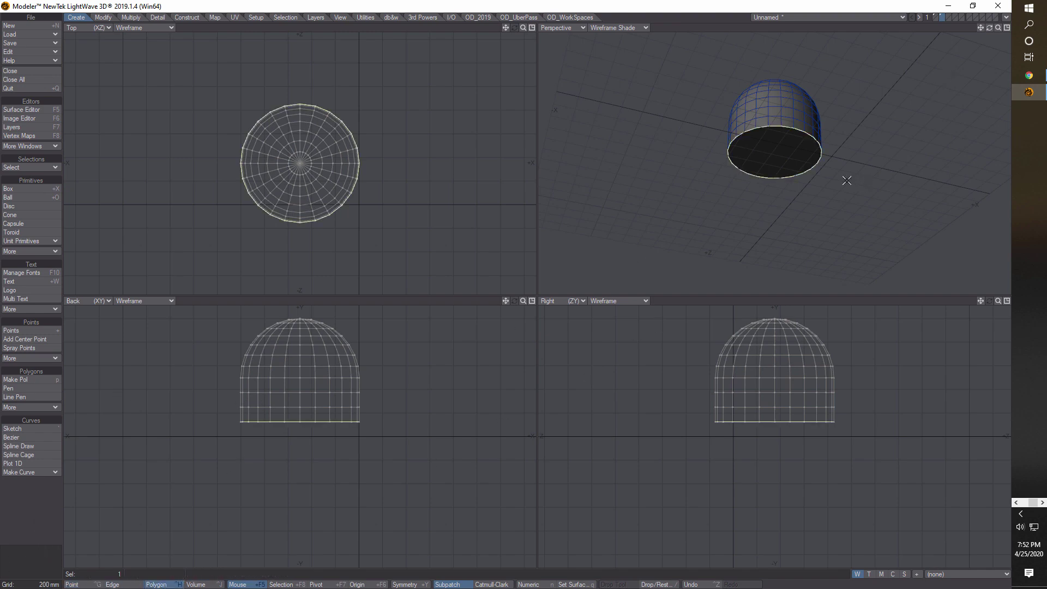
pyautogui.click(39, 532)
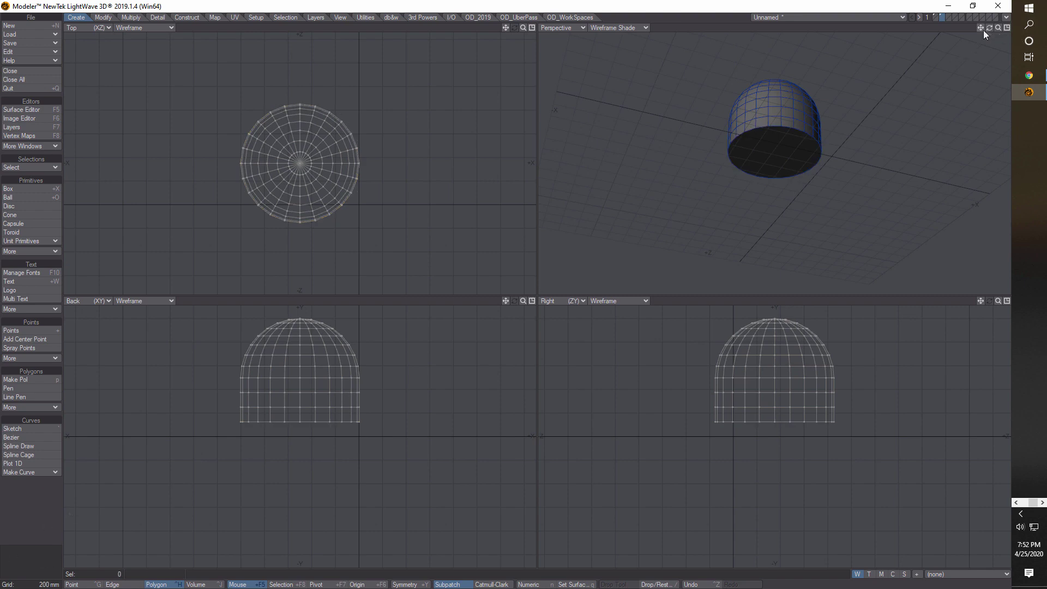
pyautogui.moveTo(990, 28); pyautogui.dragTo(964, 72)
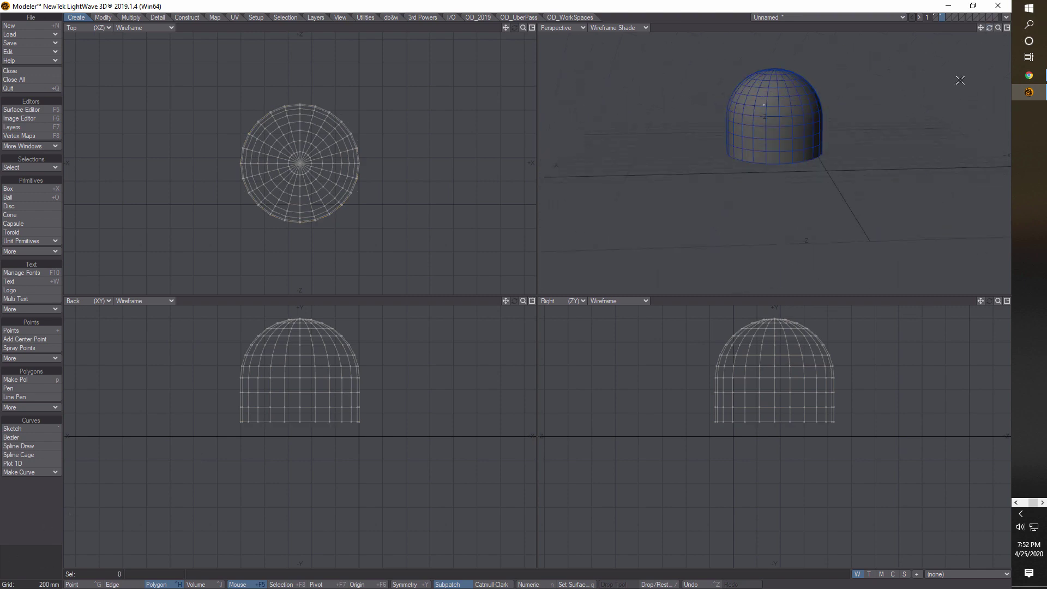
# - Centre the dome at the origin and put the sphere's layer in the foreground with the dome's layer as background
pyautogui.press('F2')
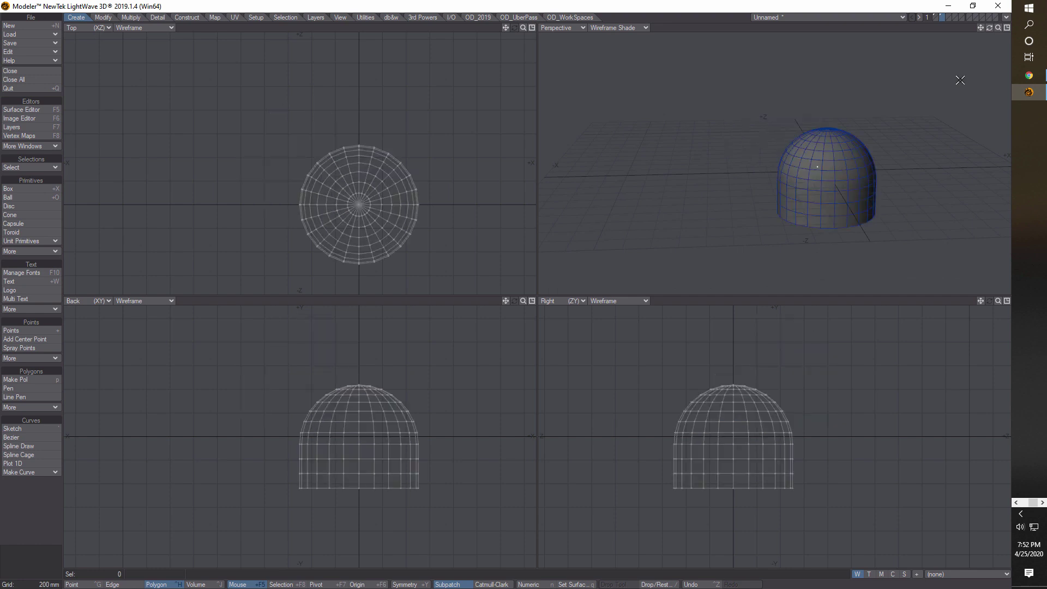
pyautogui.click(935, 14)
pyautogui.click(944, 18)
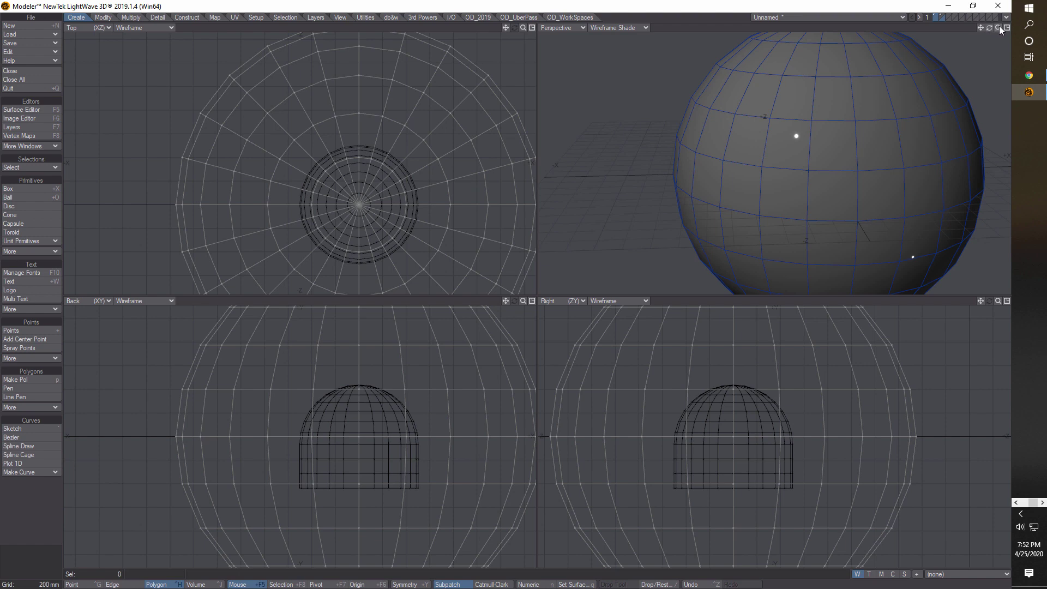
# - Start the 3D Sticker tool, stick the dome onto the sphere's upper front and examine it in a maximized perspective view
pyautogui.moveTo(1000, 25); pyautogui.dragTo(683, 4)
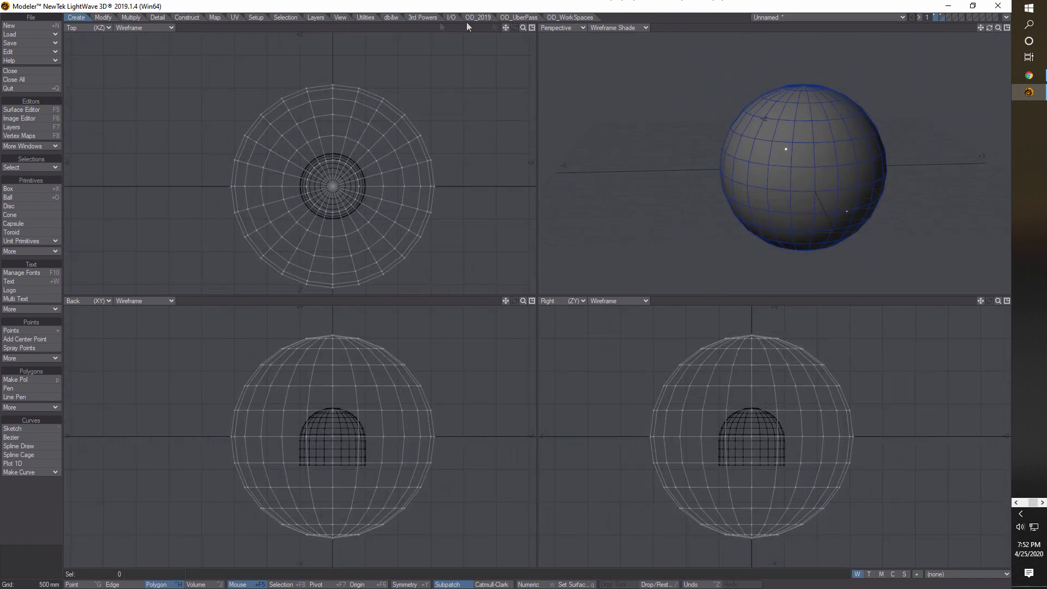
pyautogui.click(424, 16)
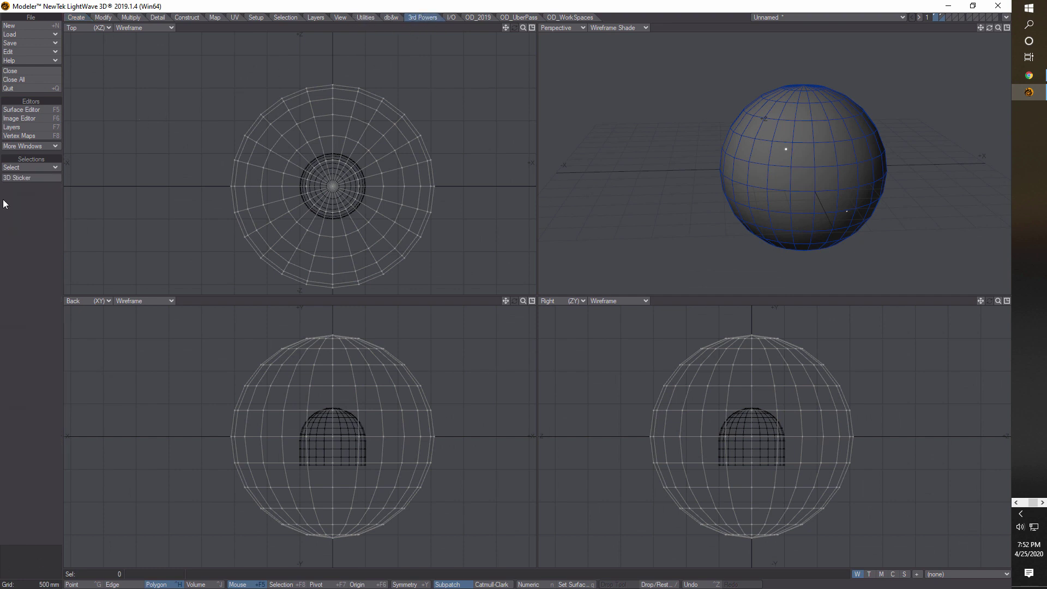
pyautogui.click(22, 178)
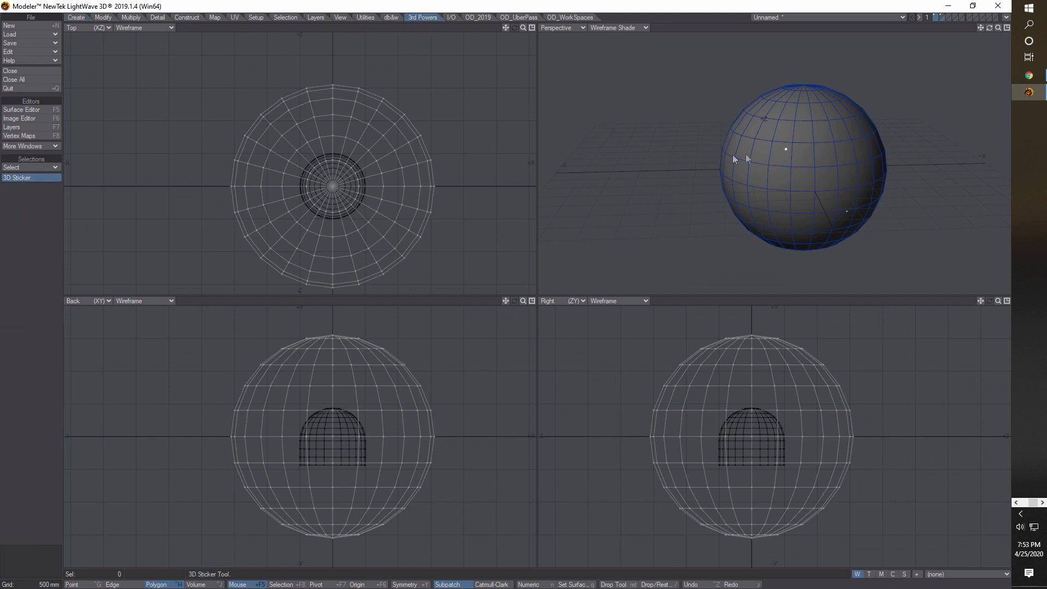
pyautogui.click(795, 159)
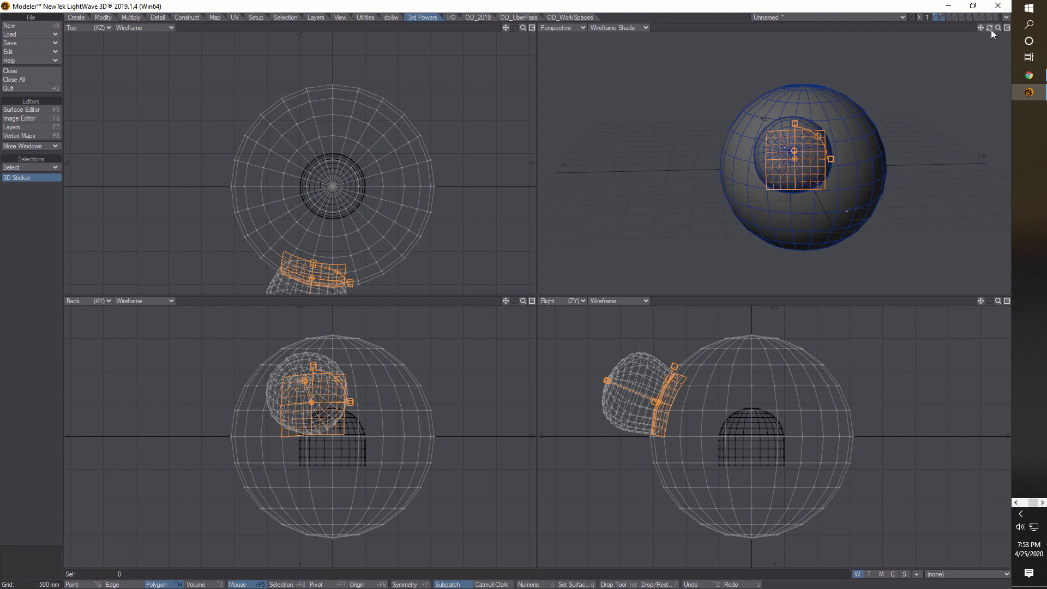
pyautogui.moveTo(991, 30); pyautogui.dragTo(933, 43)
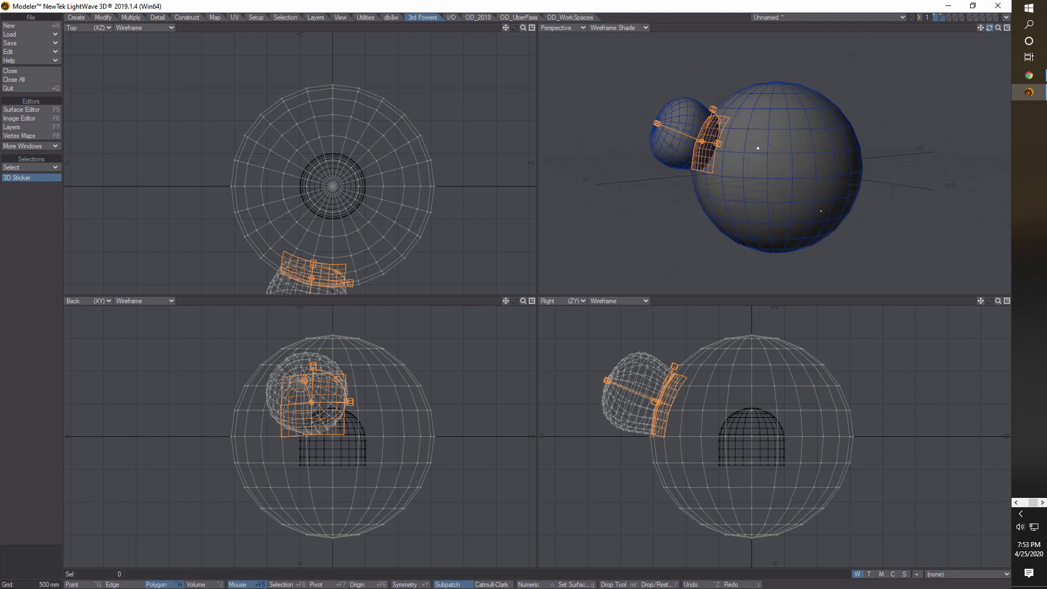
pyautogui.click(1005, 30)
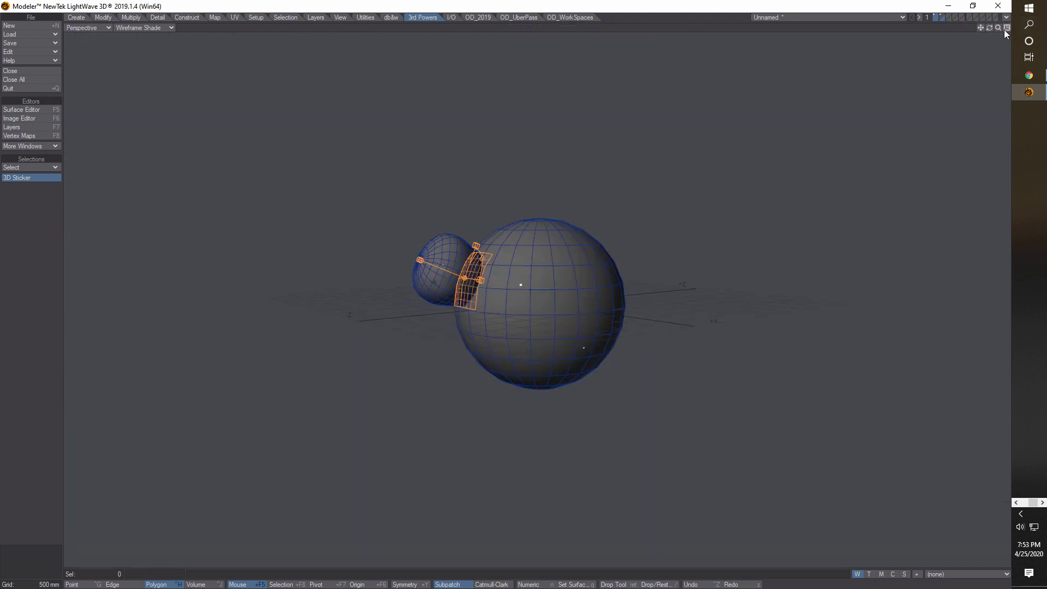
pyautogui.press('a')
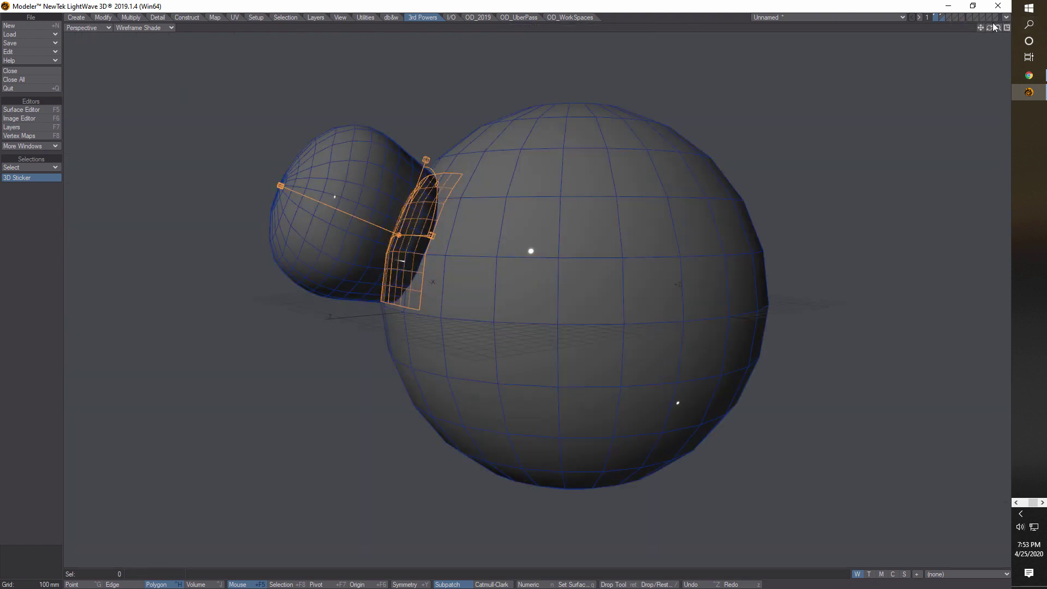
pyautogui.moveTo(991, 29)
pyautogui.mouseDown()
pyautogui.moveTo(1008, 42)
pyautogui.moveTo(995, 36)
pyautogui.mouseUp()
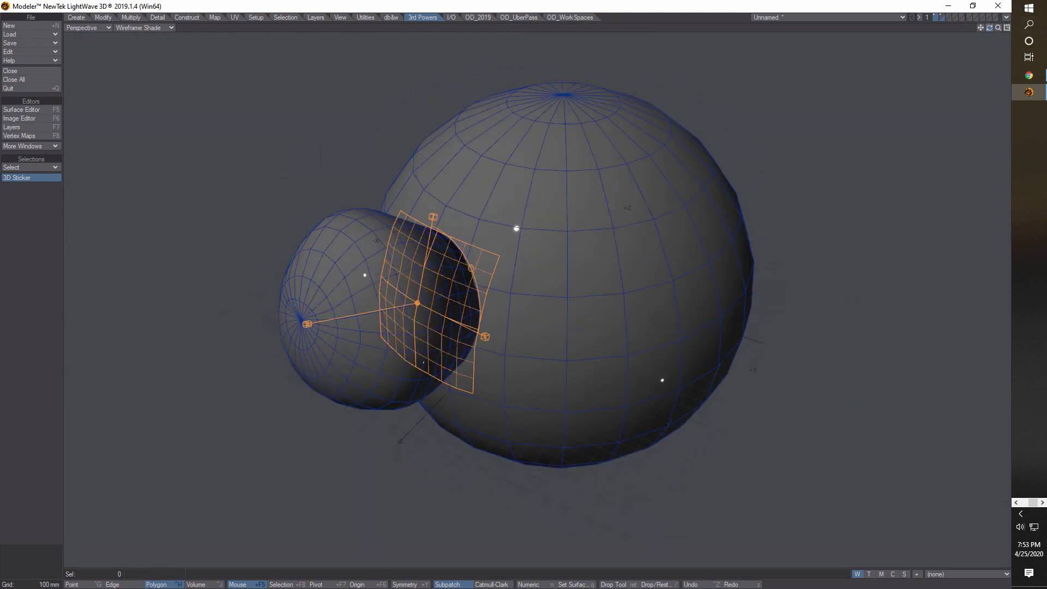
# - Move the stuck dome to the top of the sphere and show the 3D Sticker's numeric options
pyautogui.moveTo(463, 202); pyautogui.dragTo(552, 104)
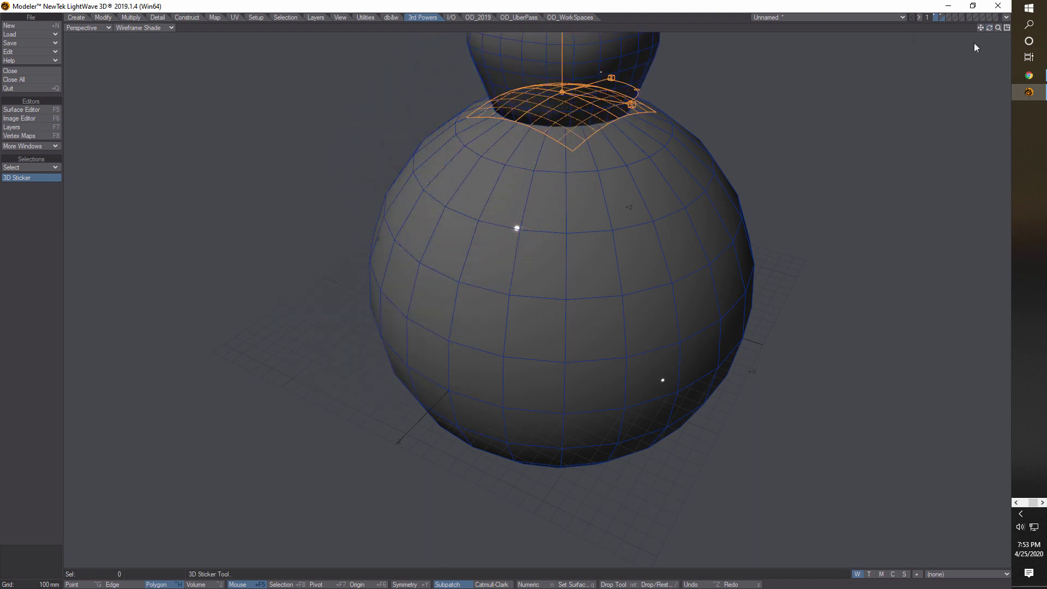
pyautogui.press('a')
pyautogui.moveTo(989, 28)
pyautogui.mouseDown()
pyautogui.moveTo(991, 59)
pyautogui.moveTo(1001, 37)
pyautogui.mouseUp()
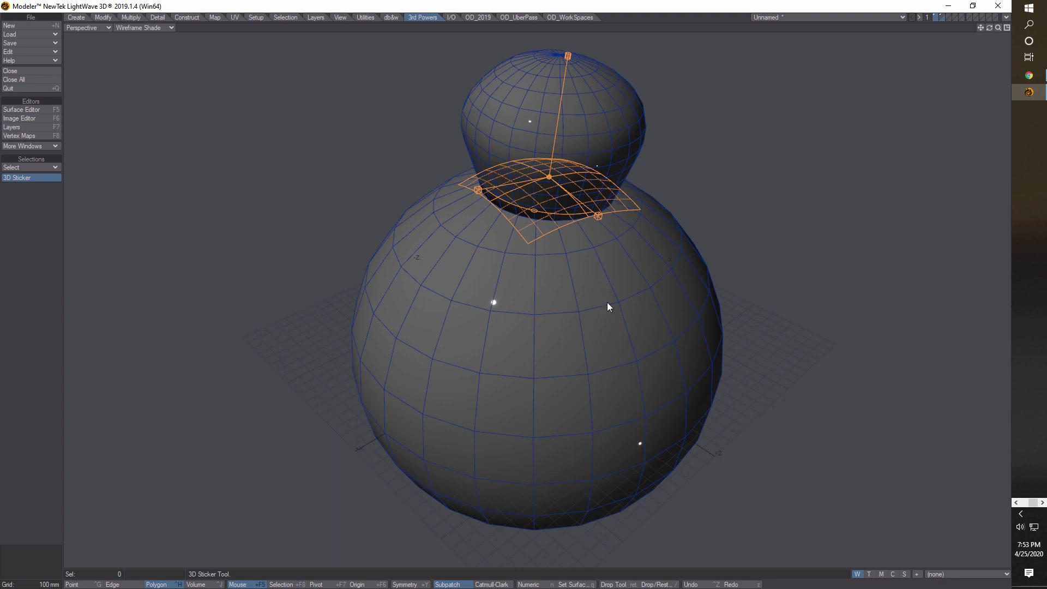
pyautogui.press('n')
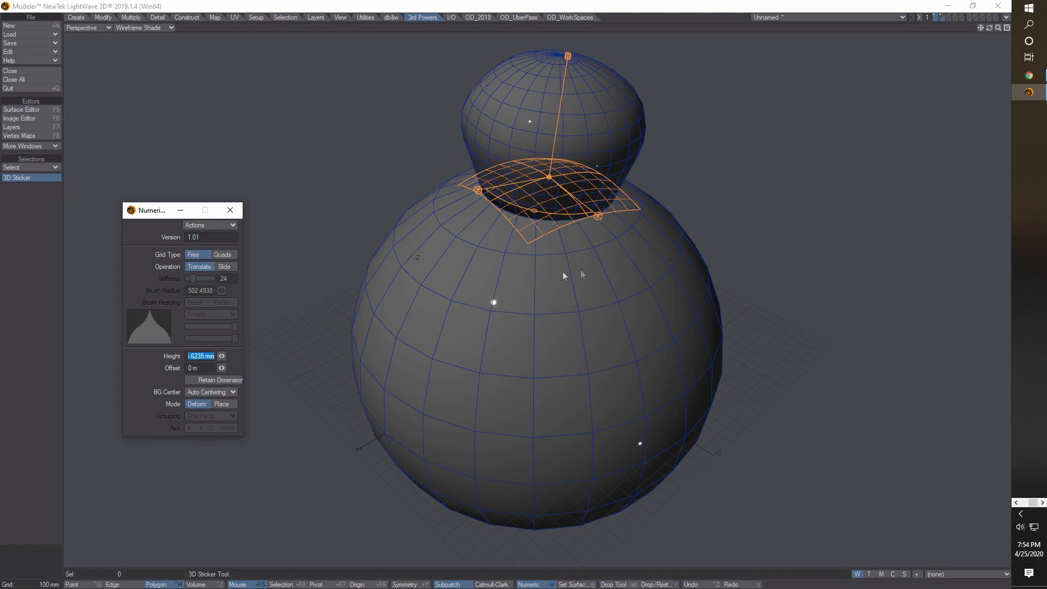
pyautogui.moveTo(624, 269); pyautogui.dragTo(548, 186)
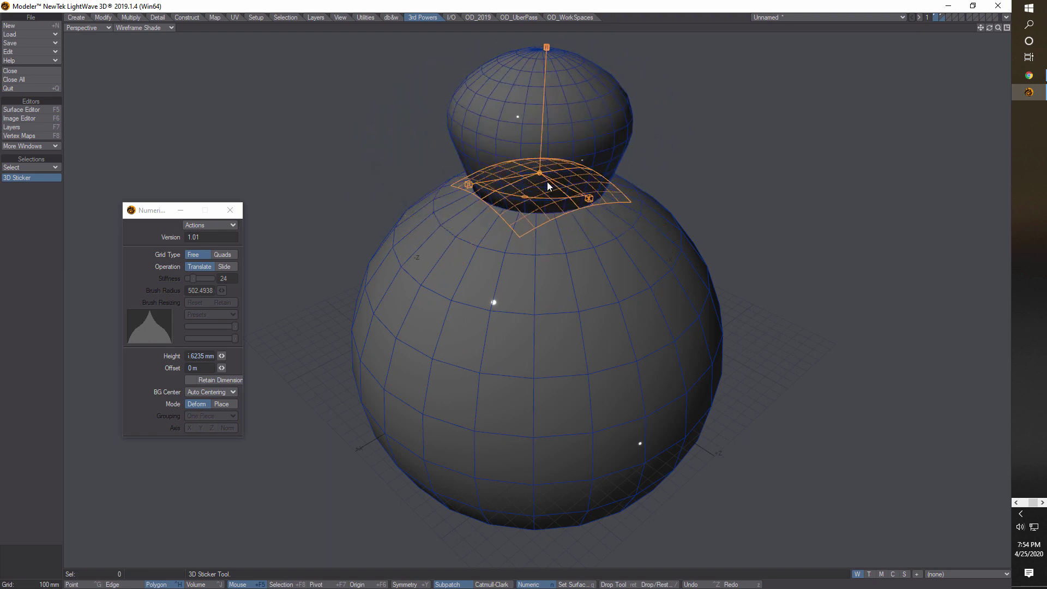
# - Try the Quads grid type by sticking the dome onto a single polygon near the sphere's top
pyautogui.click(228, 254)
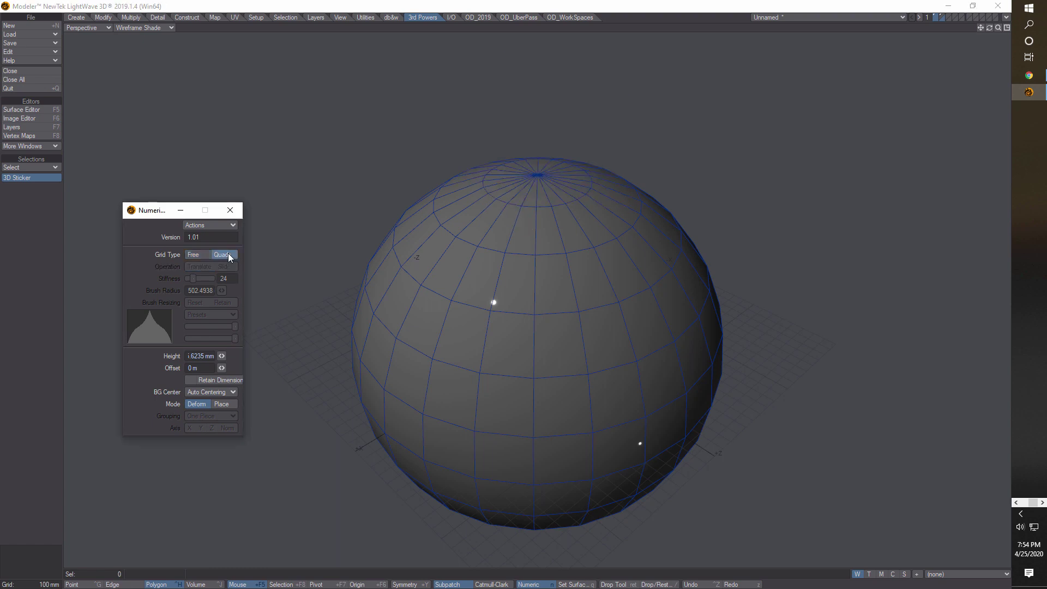
pyautogui.click(525, 237)
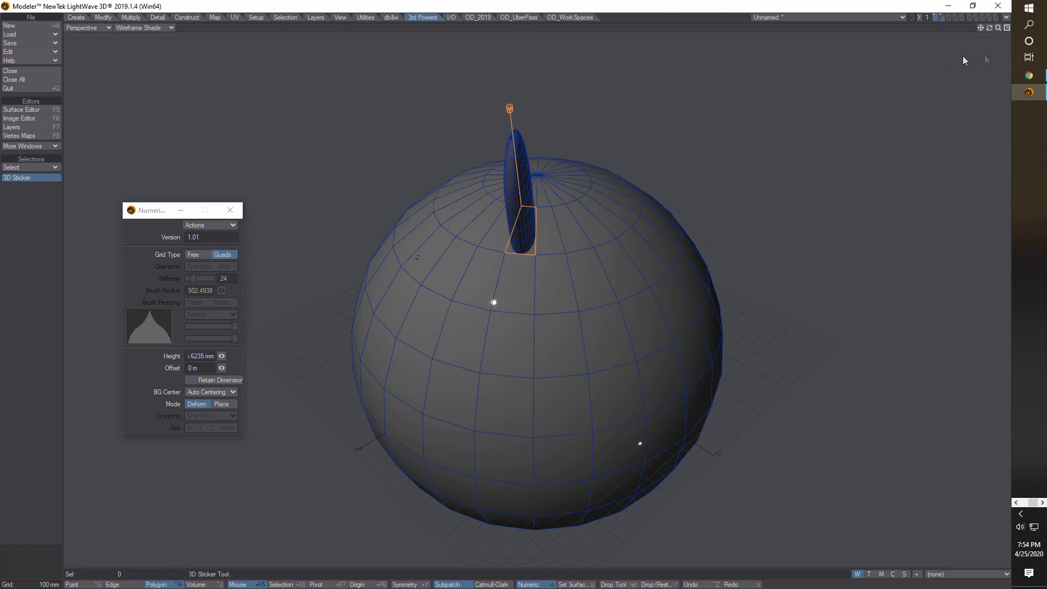
pyautogui.moveTo(990, 28)
pyautogui.mouseDown()
pyautogui.moveTo(952, 30)
pyautogui.moveTo(994, 38)
pyautogui.moveTo(998, 25)
pyautogui.moveTo(965, 39)
pyautogui.moveTo(986, 36)
pyautogui.moveTo(993, 21)
pyautogui.moveTo(967, 27)
pyautogui.moveTo(985, 39)
pyautogui.moveTo(991, 32)
pyautogui.moveTo(964, 40)
pyautogui.moveTo(976, 25)
pyautogui.moveTo(978, 34)
pyautogui.mouseUp()
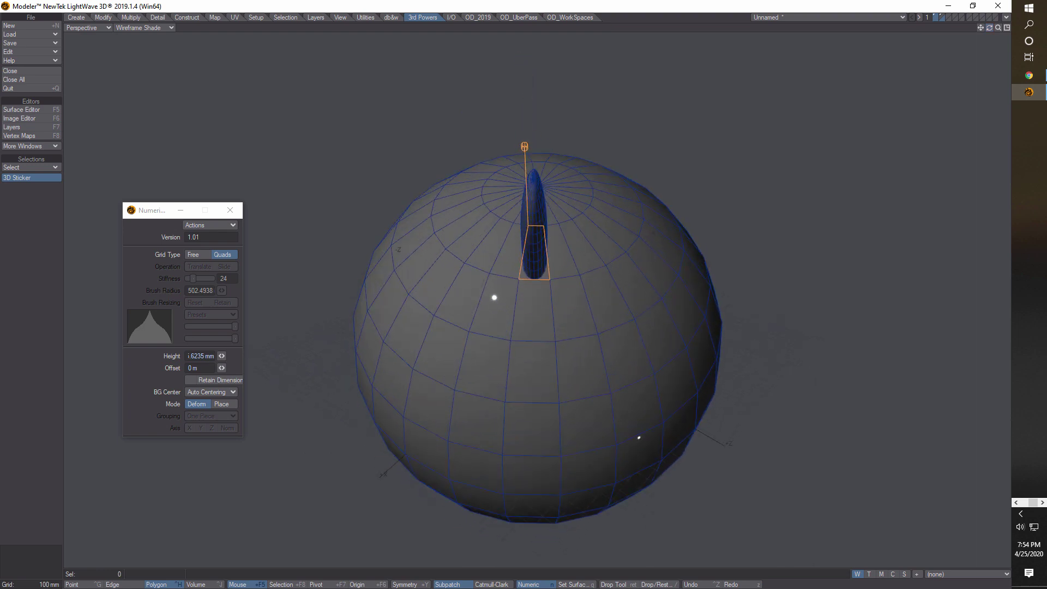
# - Restore the Free grid type, stick the dome near the sphere's top again and reduce its width and height
pyautogui.click(202, 256)
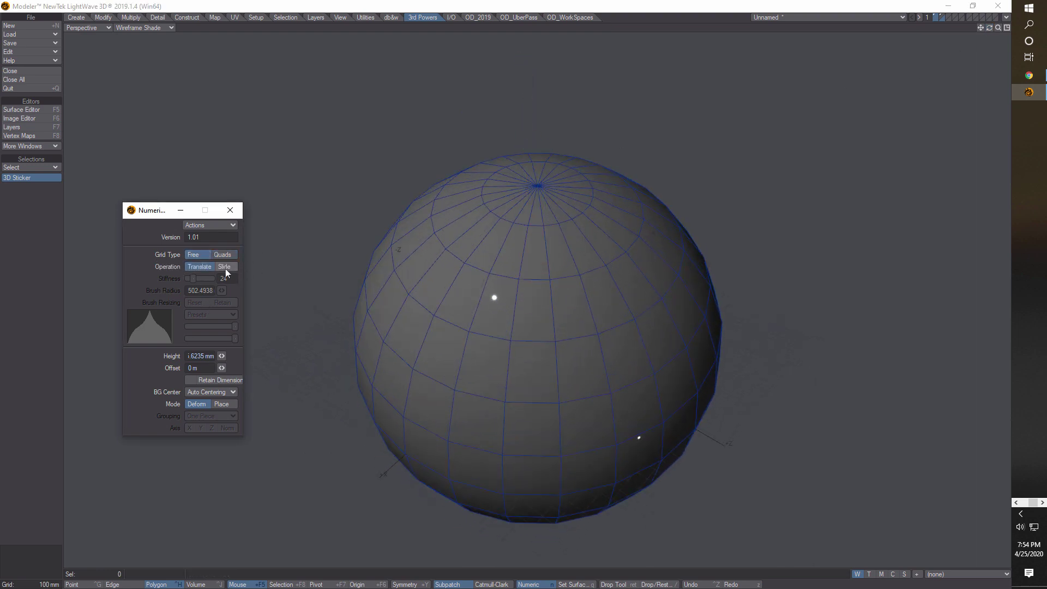
pyautogui.click(547, 210)
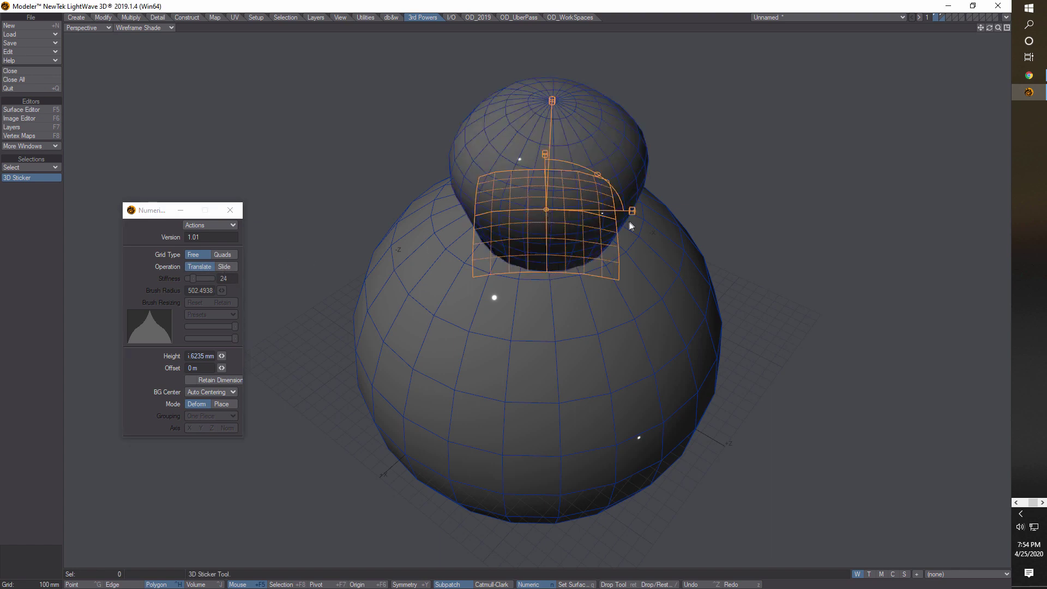
pyautogui.moveTo(632, 212); pyautogui.dragTo(627, 211)
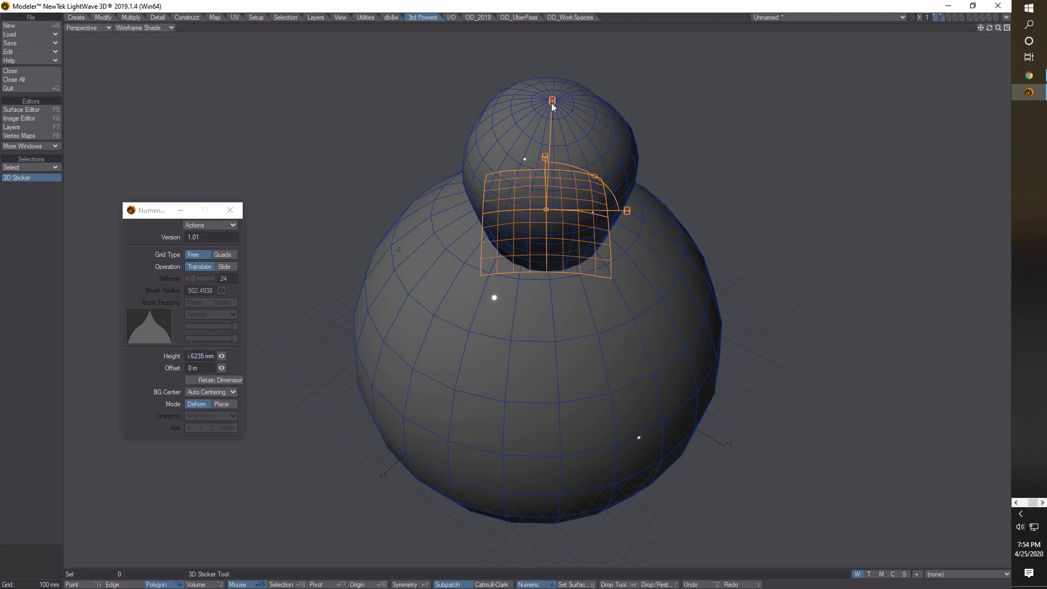
pyautogui.moveTo(552, 102); pyautogui.dragTo(550, 147)
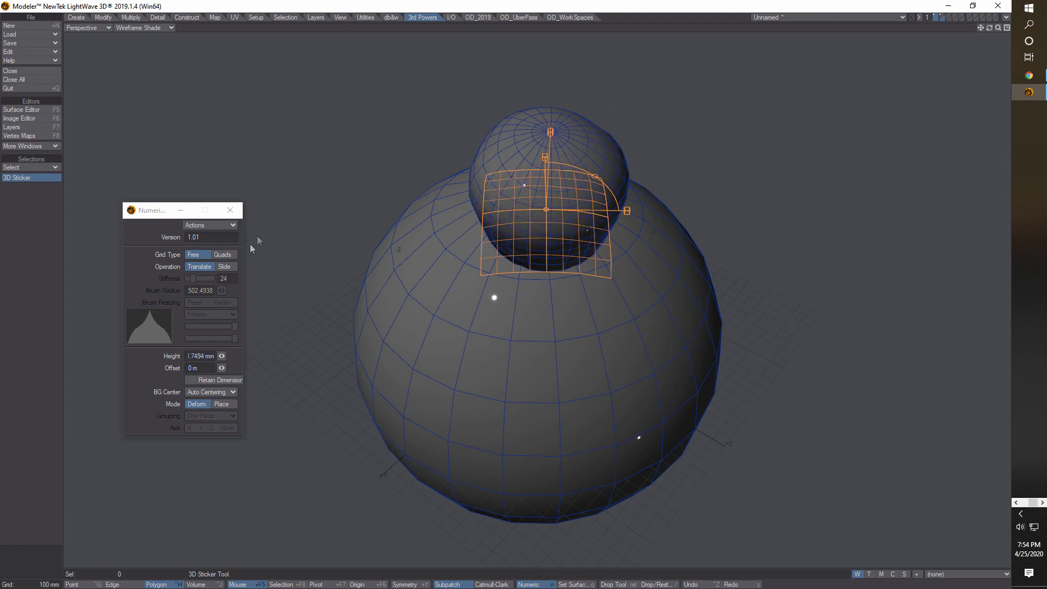
# - Set the sticker operation to Slide and pull the grid's front part slightly down the sphere
pyautogui.click(233, 266)
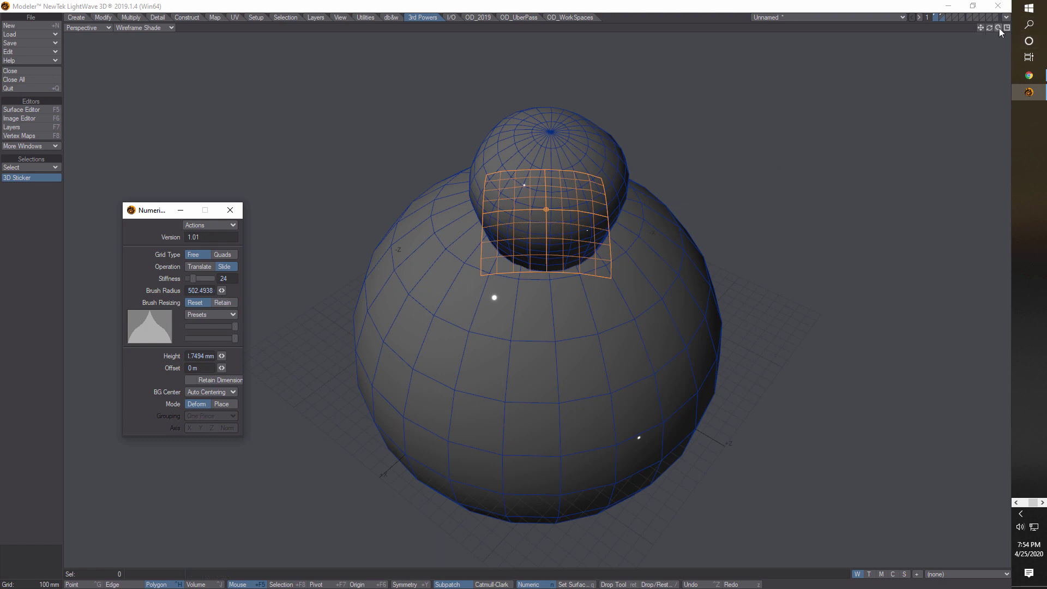
pyautogui.moveTo(991, 27); pyautogui.dragTo(991, 63)
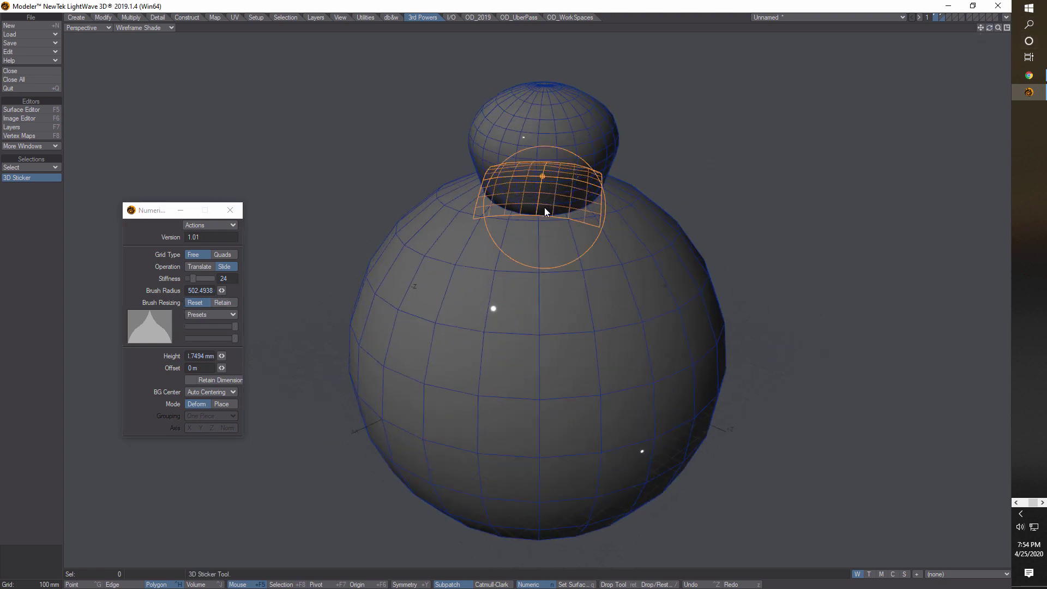
pyautogui.moveTo(542, 211)
pyautogui.mouseDown()
pyautogui.moveTo(549, 202)
pyautogui.moveTo(541, 253)
pyautogui.moveTo(542, 219)
pyautogui.mouseUp()
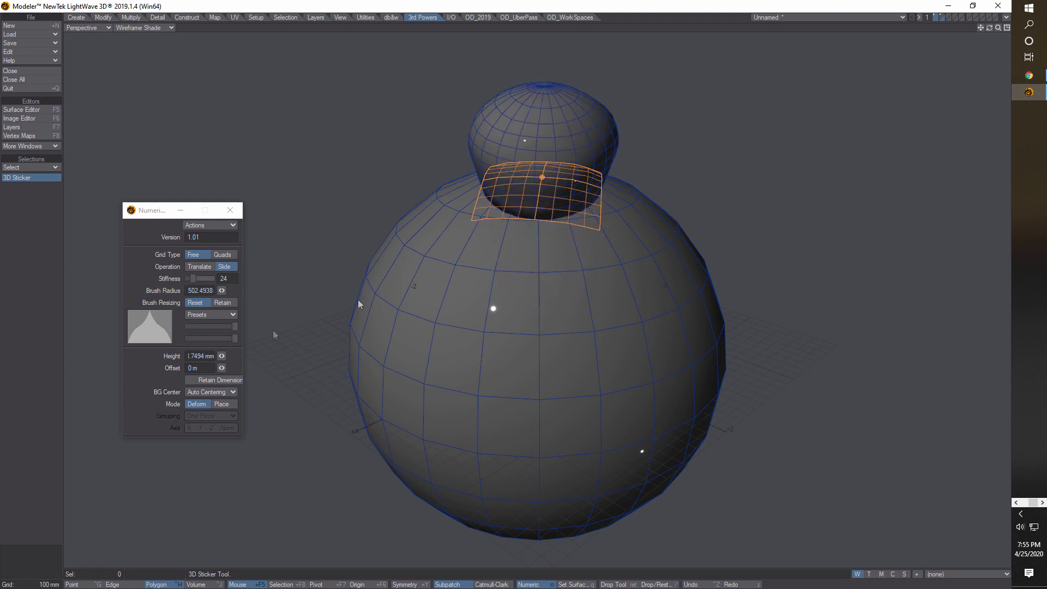
# - Give the slide brush the Smooth preset and a 316 mm radius, and nudge the grid's middle and side edge
pyautogui.click(232, 316)
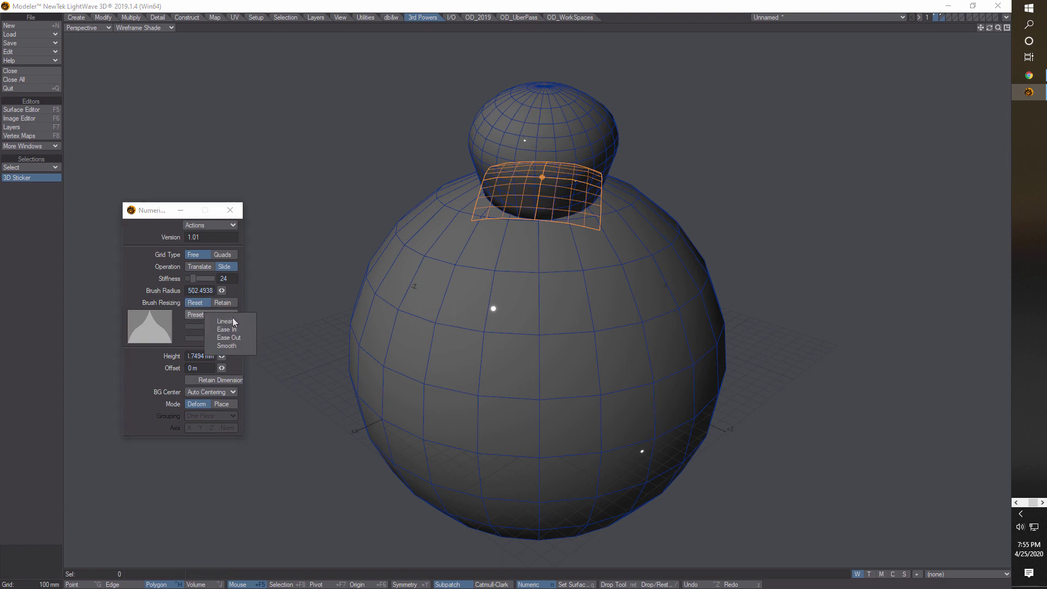
pyautogui.click(237, 345)
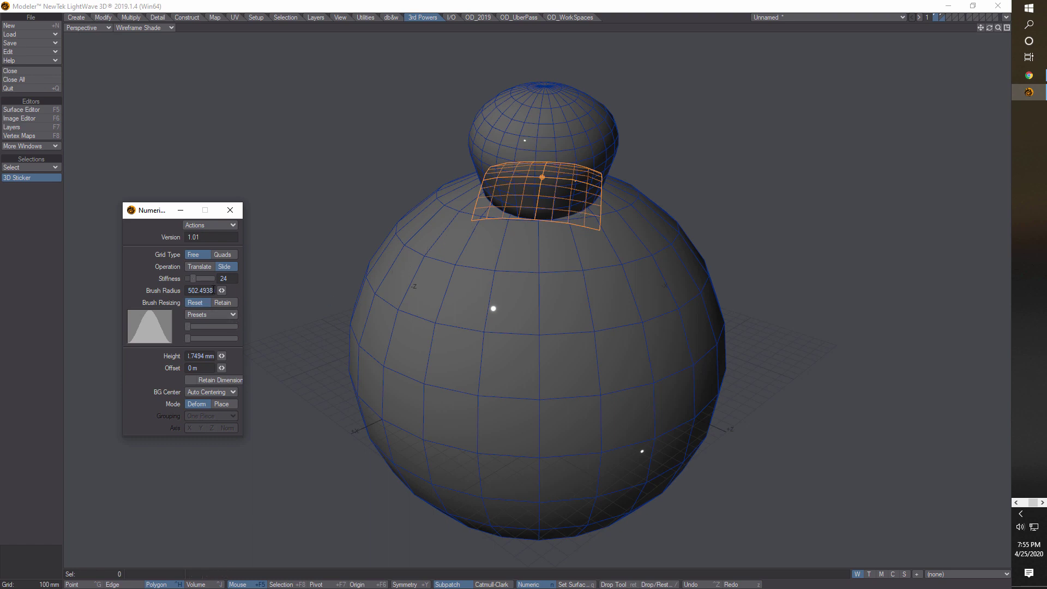
pyautogui.moveTo(222, 293); pyautogui.dragTo(213, 293)
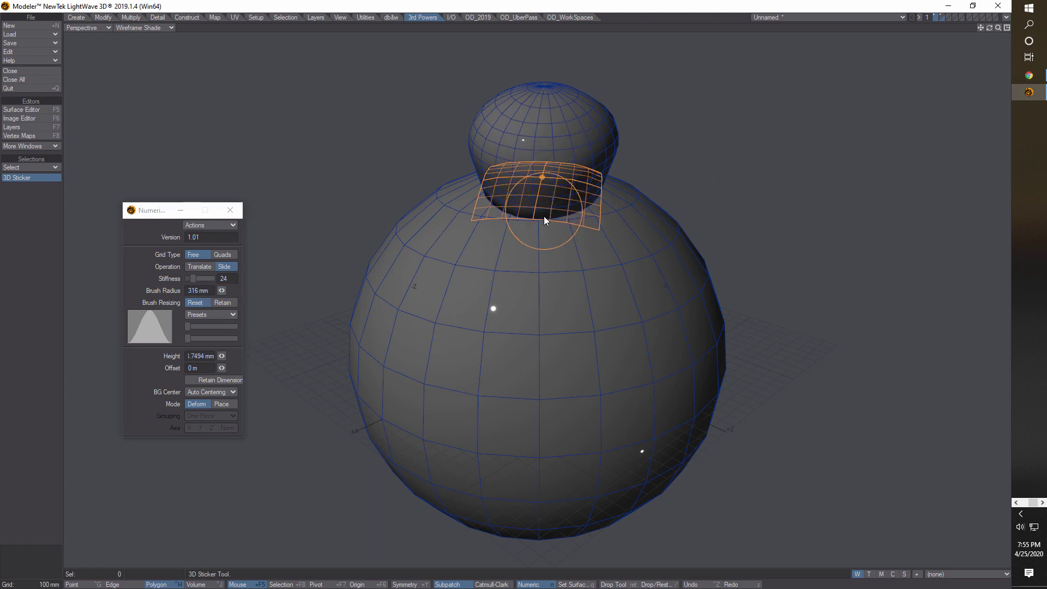
pyautogui.moveTo(551, 192)
pyautogui.mouseDown()
pyautogui.moveTo(546, 224)
pyautogui.moveTo(549, 212)
pyautogui.mouseUp()
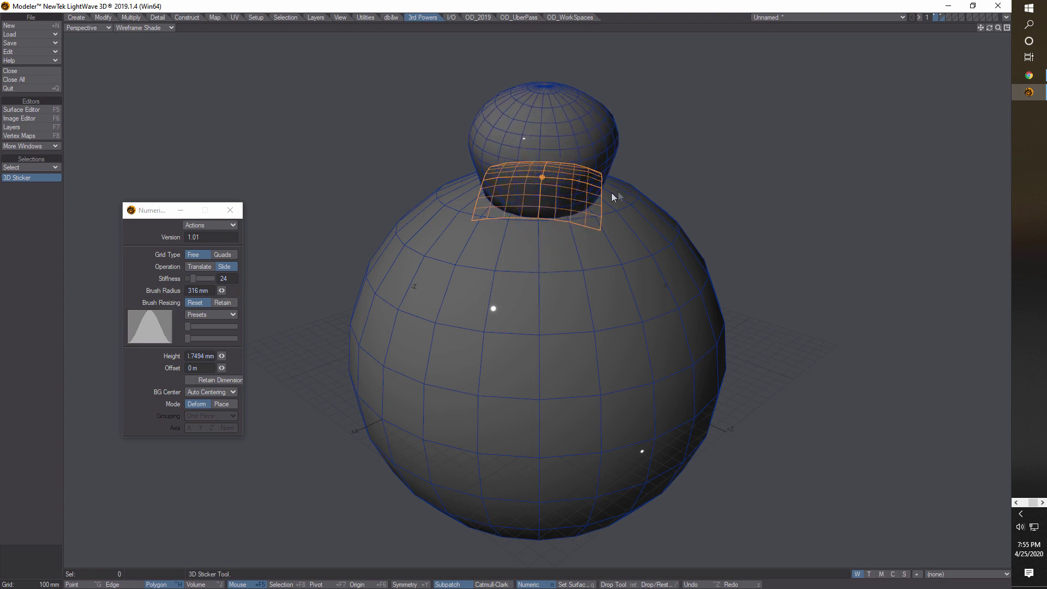
pyautogui.moveTo(598, 197)
pyautogui.mouseDown()
pyautogui.moveTo(622, 202)
pyautogui.moveTo(602, 192)
pyautogui.mouseUp()
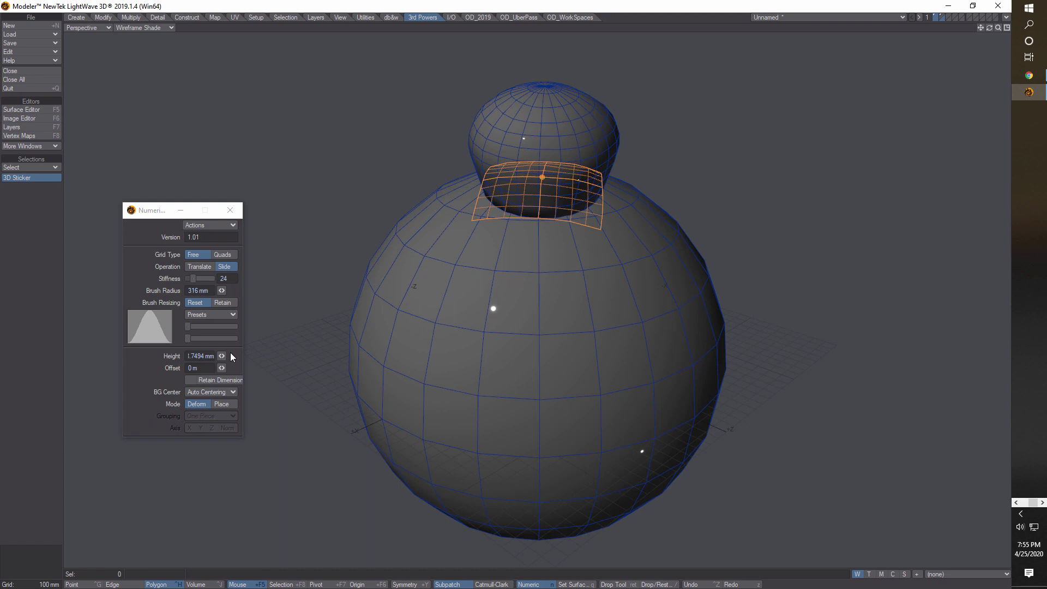
# - Set the sticker's height to 948 mm and its offset to -187 mm
pyautogui.moveTo(222, 356)
pyautogui.mouseDown()
pyautogui.moveTo(251, 356)
pyautogui.moveTo(230, 356)
pyautogui.mouseUp()
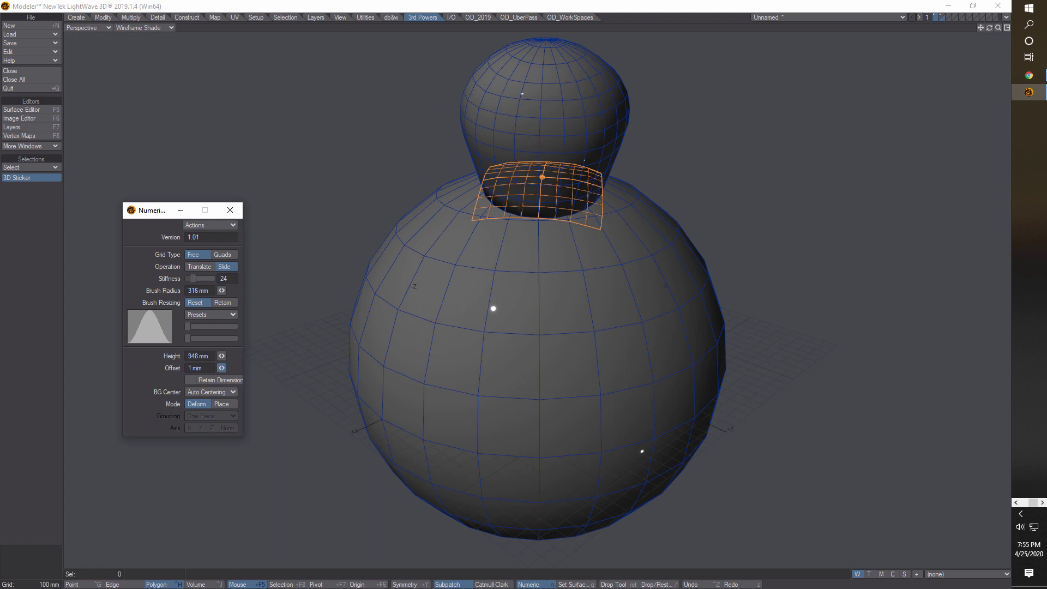
pyautogui.moveTo(222, 368); pyautogui.dragTo(170, 368)
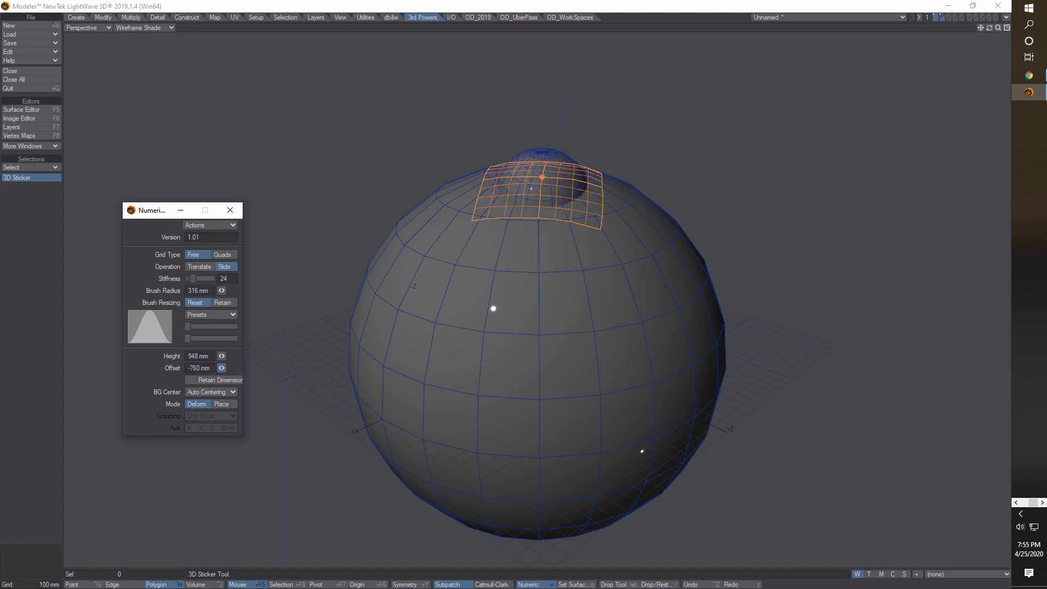
pyautogui.moveTo(990, 27)
pyautogui.mouseDown()
pyautogui.moveTo(961, 65)
pyautogui.moveTo(966, 50)
pyautogui.moveTo(983, 72)
pyautogui.moveTo(986, 45)
pyautogui.moveTo(1000, 38)
pyautogui.mouseUp()
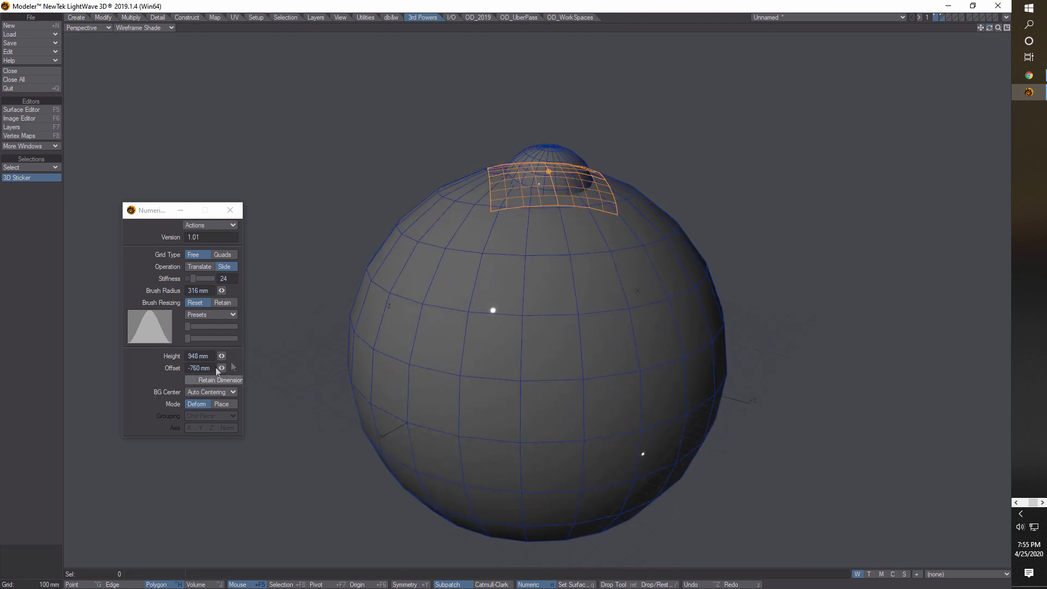
pyautogui.moveTo(222, 369)
pyautogui.mouseDown()
pyautogui.moveTo(262, 369)
pyautogui.moveTo(214, 368)
pyautogui.mouseUp()
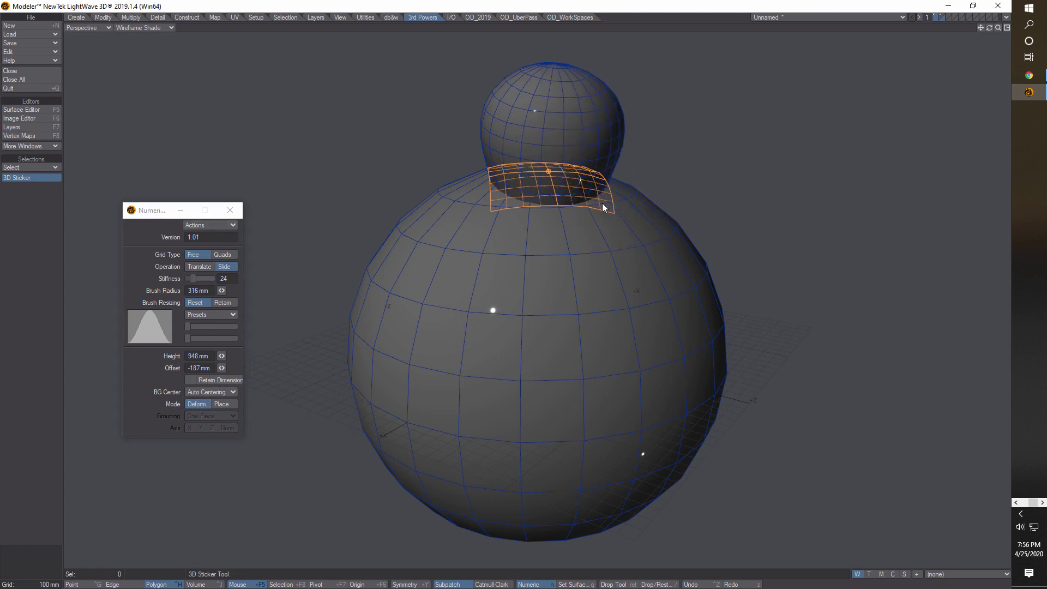
# - Switch the sticker mode to Place and compare the X, Y and Z axes, ending on Z
pyautogui.click(222, 405)
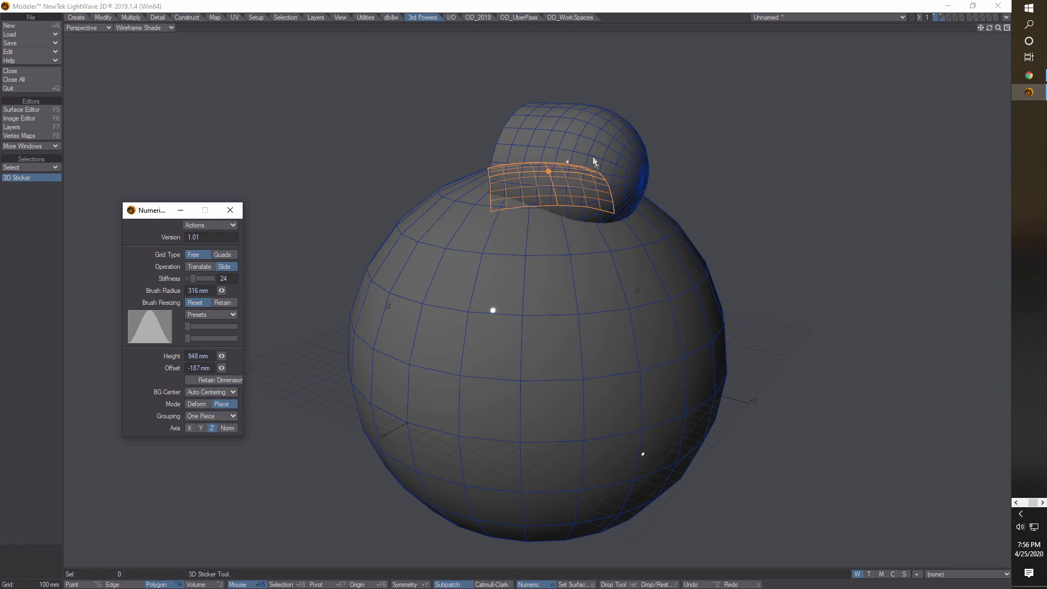
pyautogui.click(204, 429)
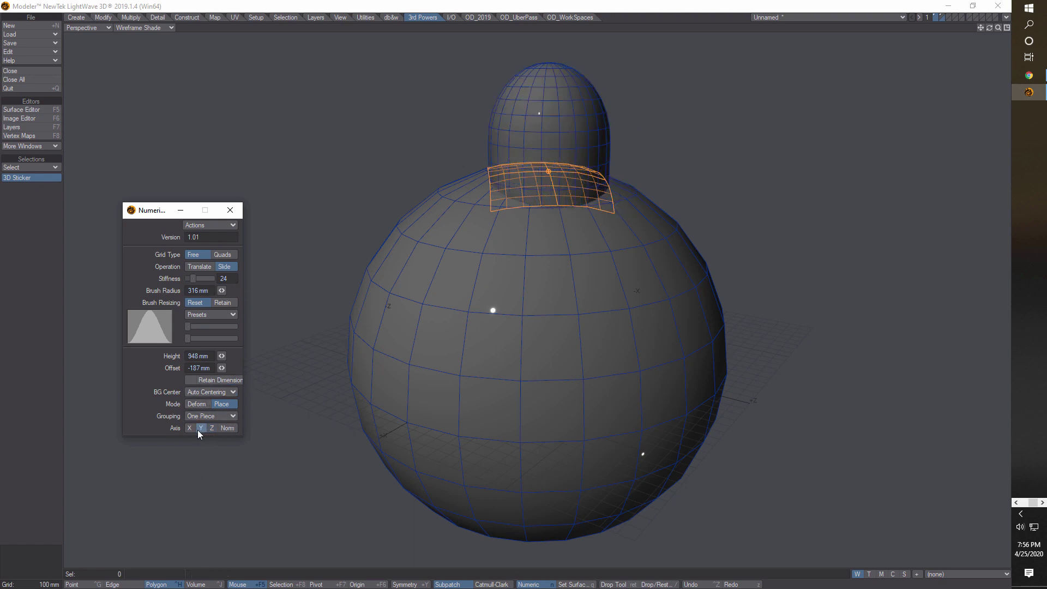
pyautogui.click(190, 428)
pyautogui.click(200, 428)
pyautogui.click(211, 429)
pyautogui.click(200, 428)
pyautogui.click(211, 428)
# - Set the Place mode's grouping to Interconnected and inspect the dome from another angle
pyautogui.click(231, 416)
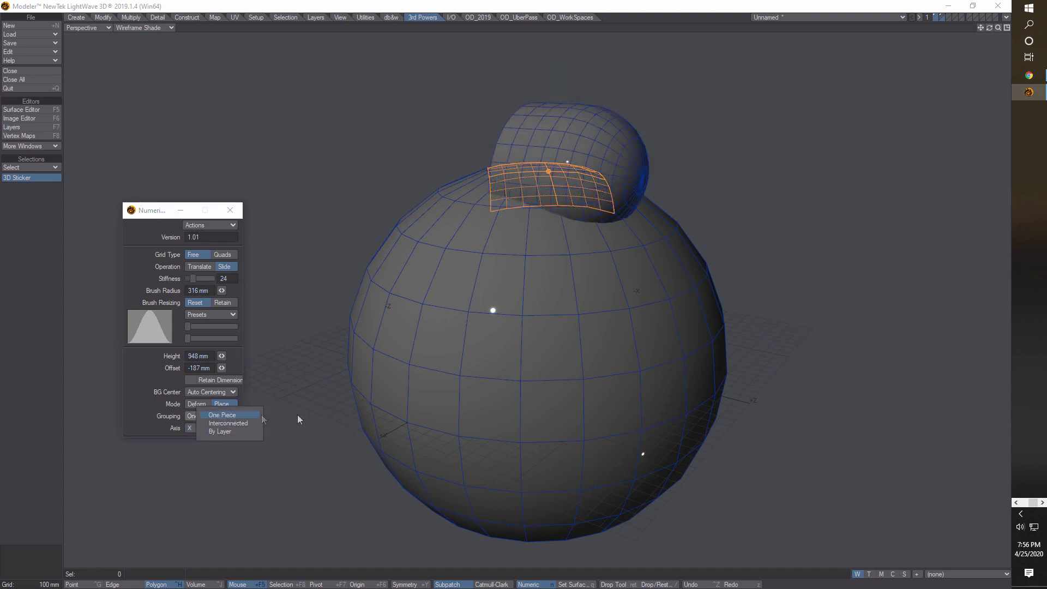
pyautogui.click(244, 423)
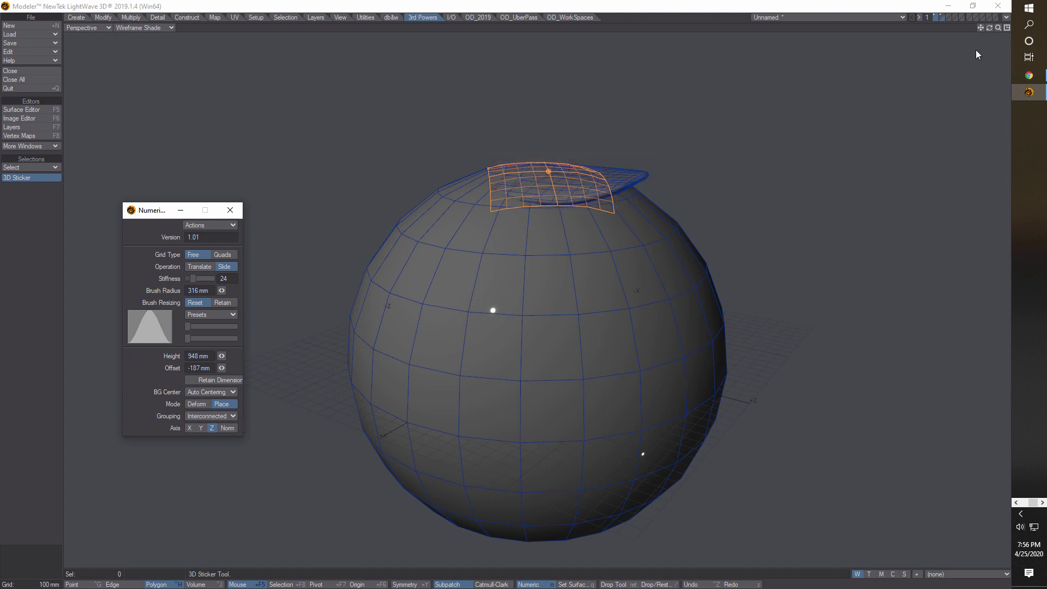
pyautogui.moveTo(989, 28); pyautogui.dragTo(993, 52)
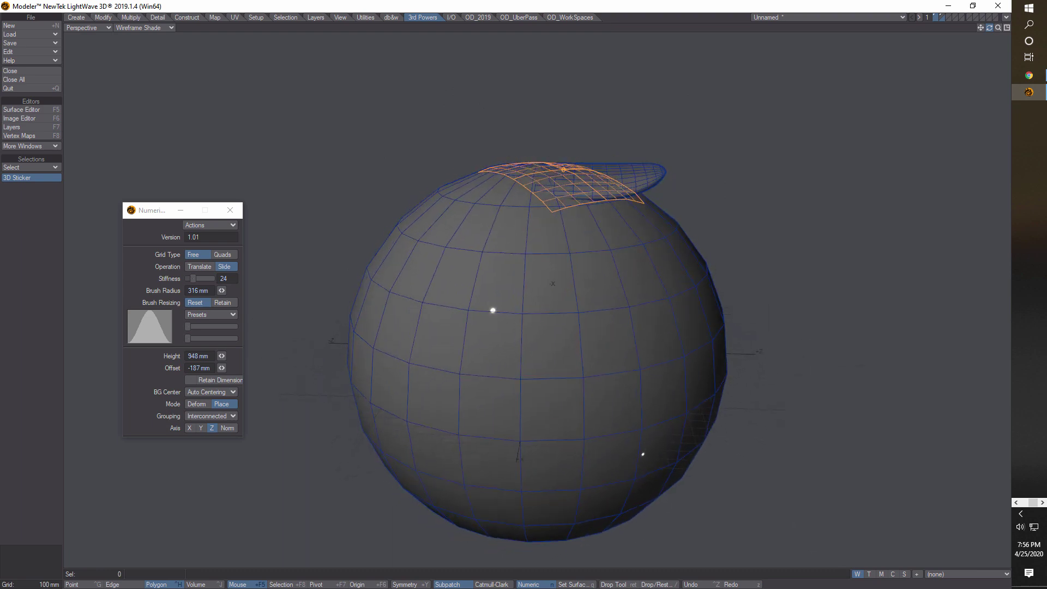